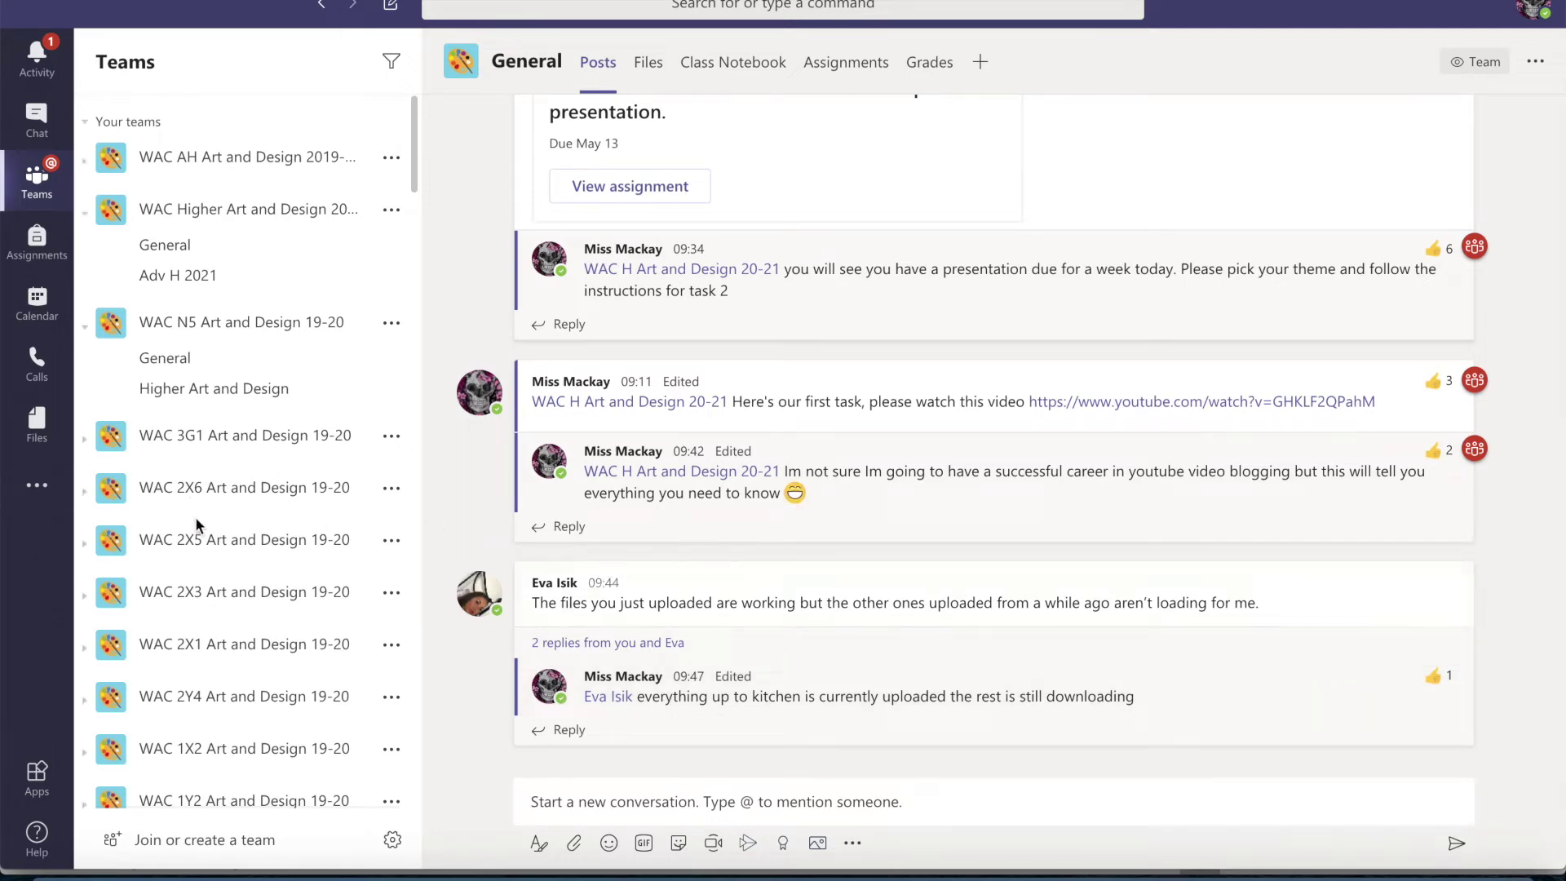
- Open the Example Assignment from its post in the test team's General channel
scroll(195, 522, down, 15)
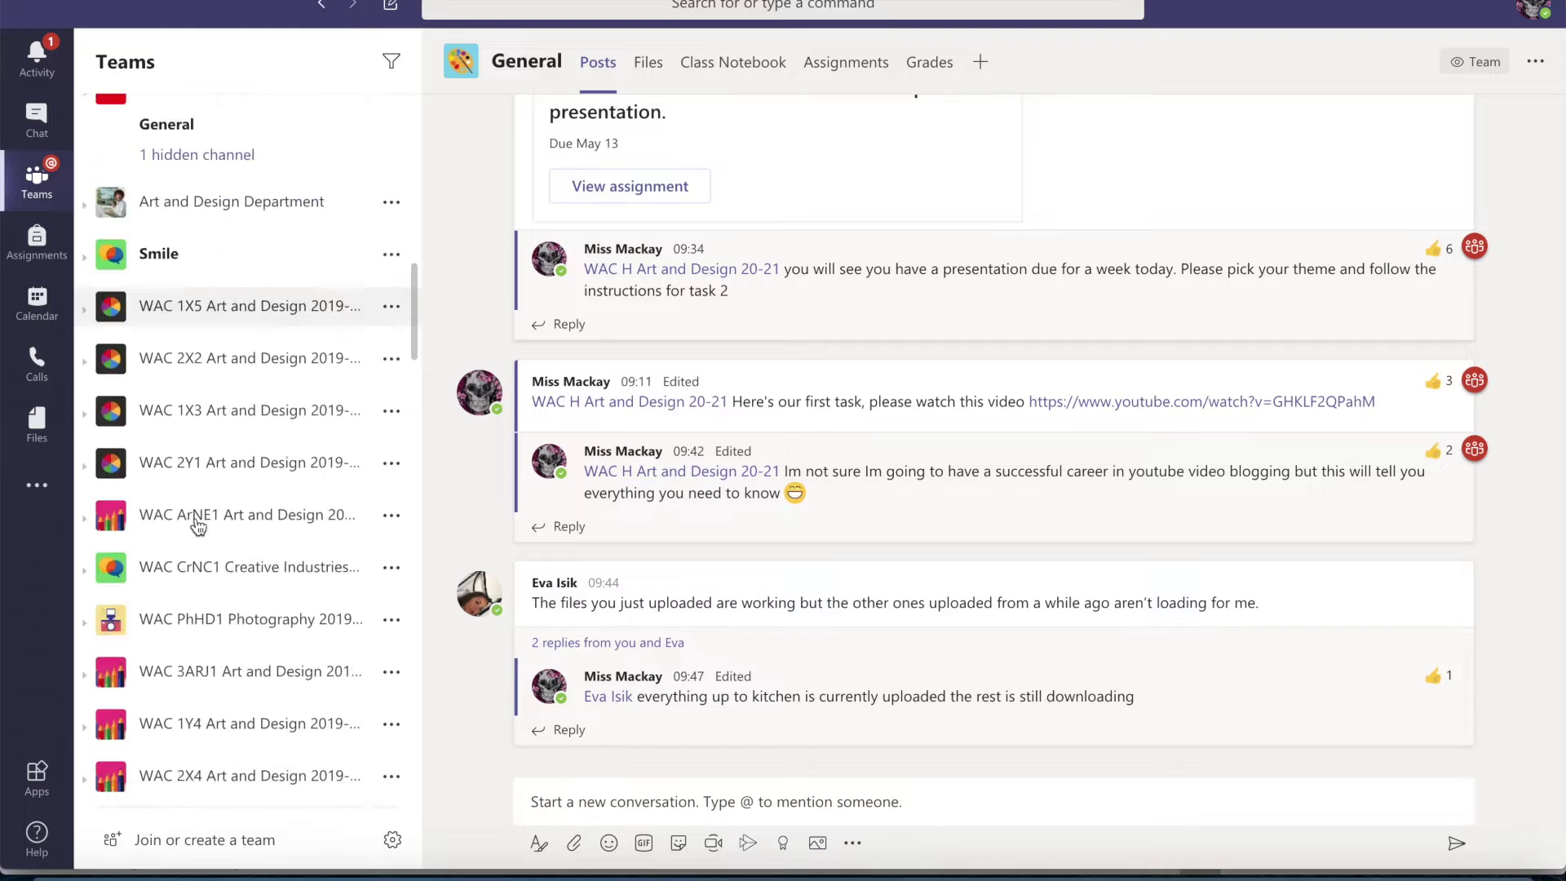
scroll(196, 523, down, 15)
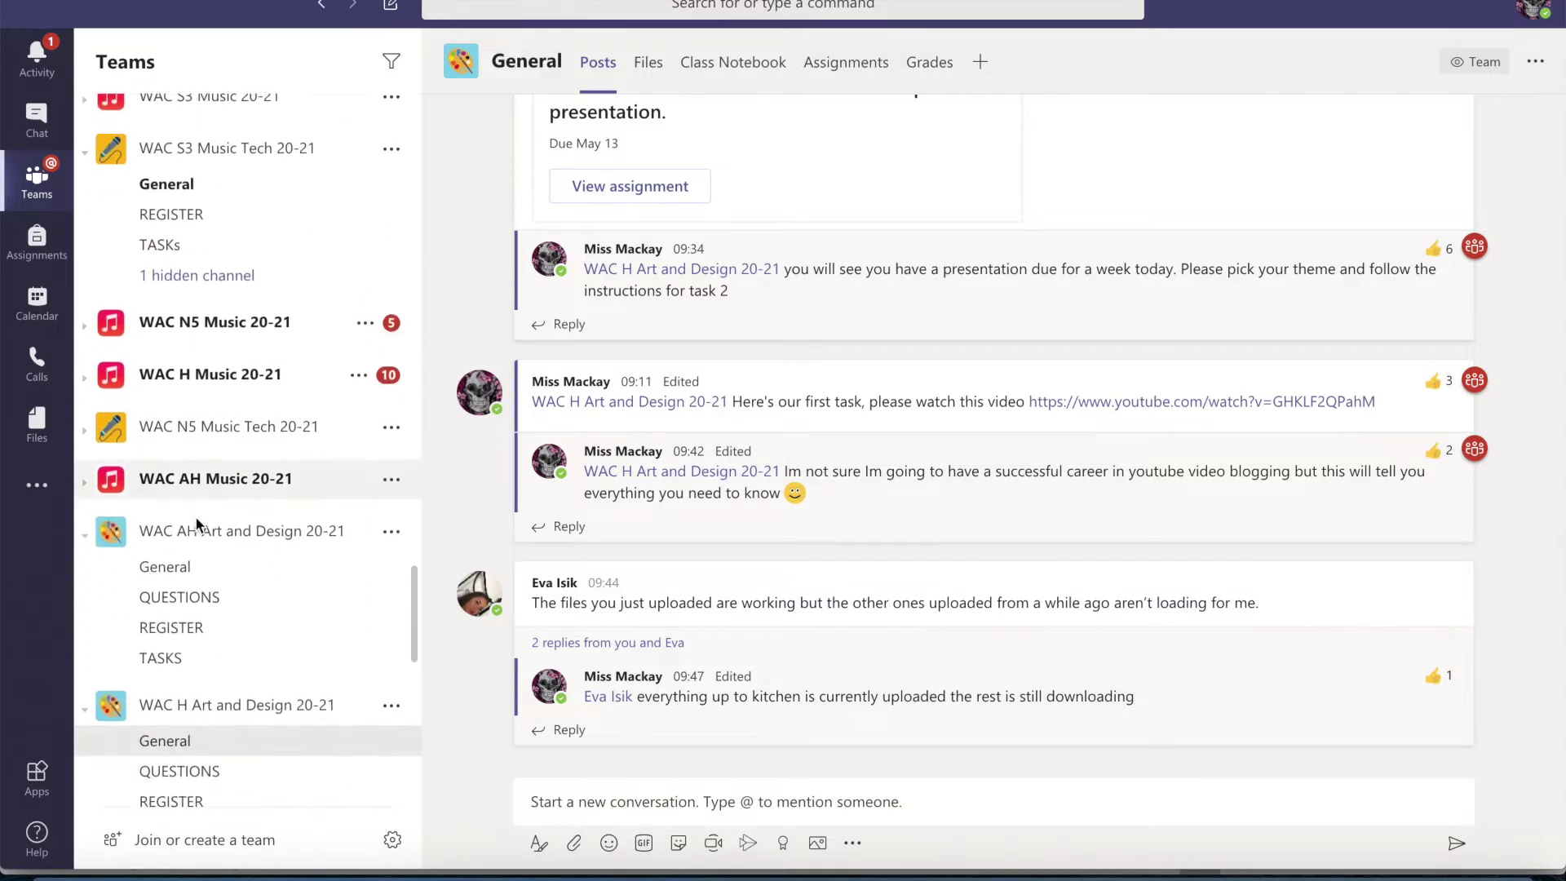
scroll(196, 523, down, 15)
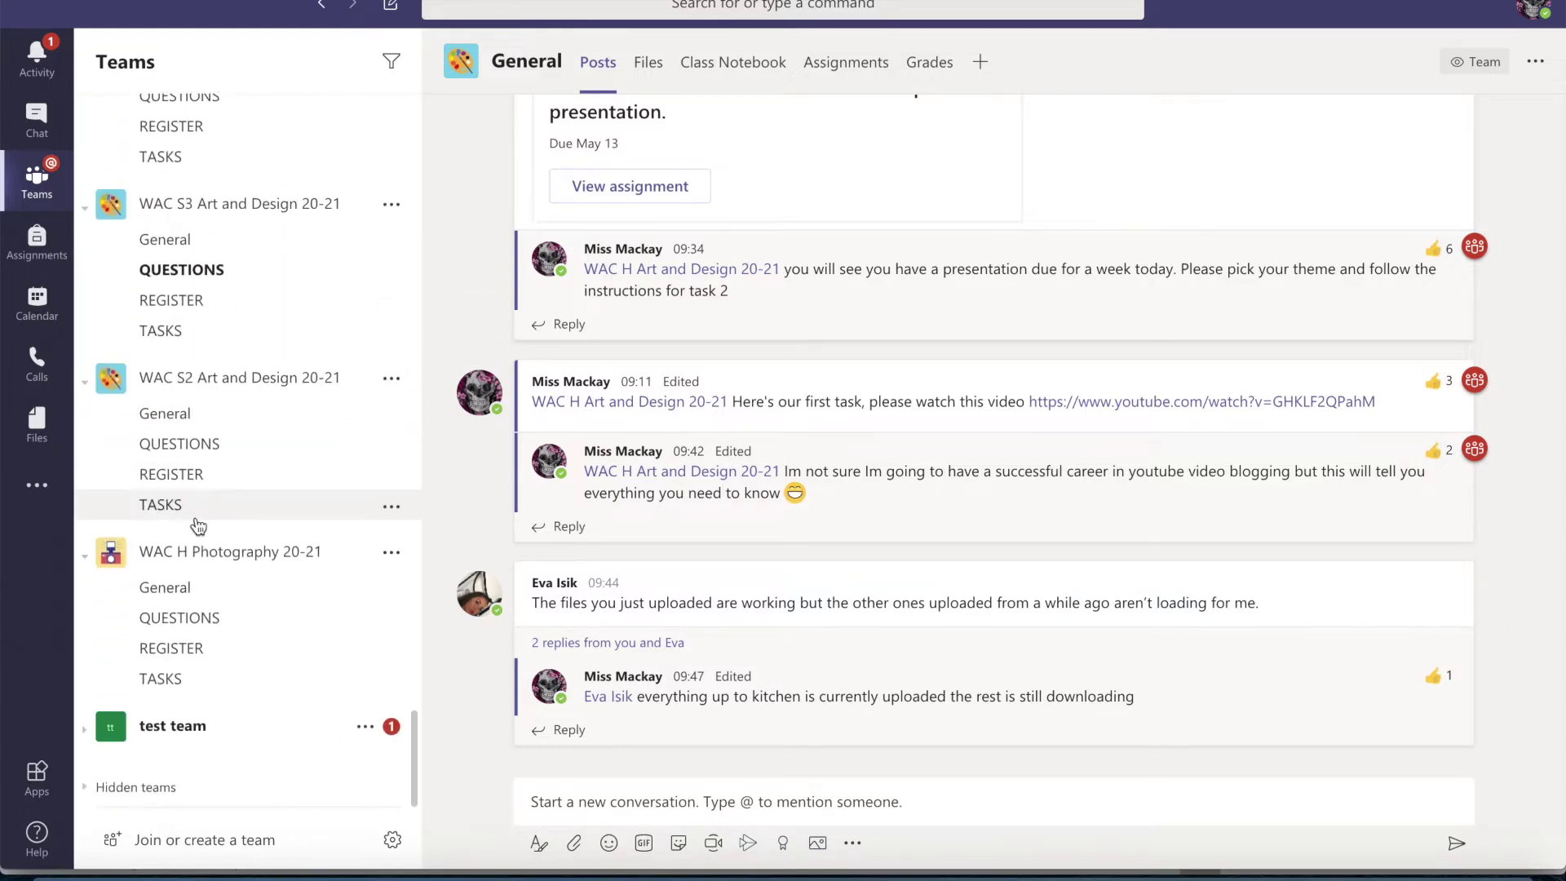
click(174, 729)
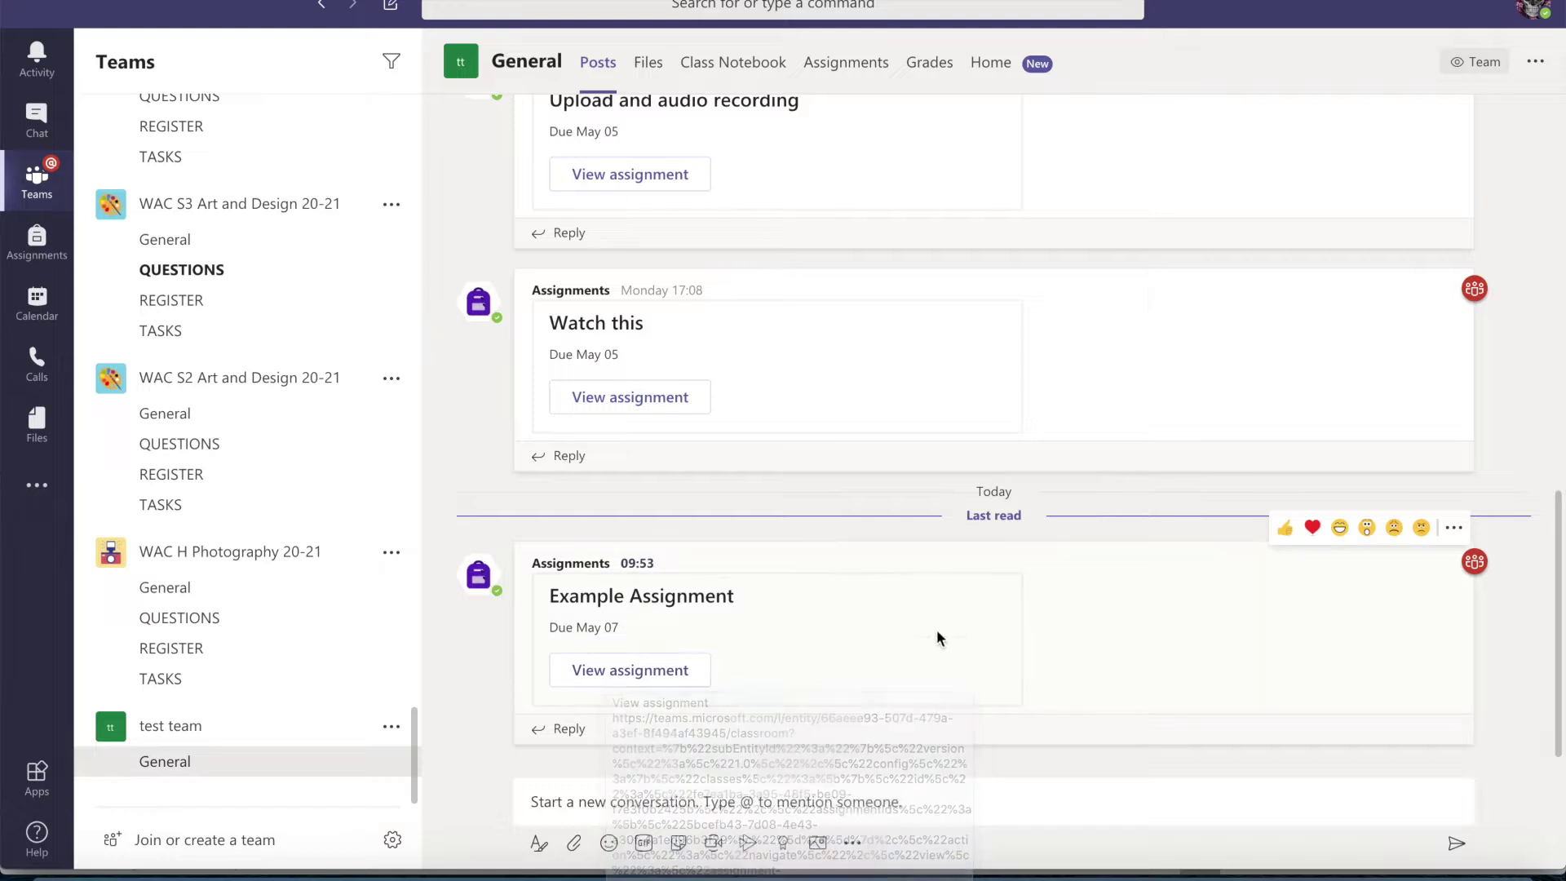
click(594, 670)
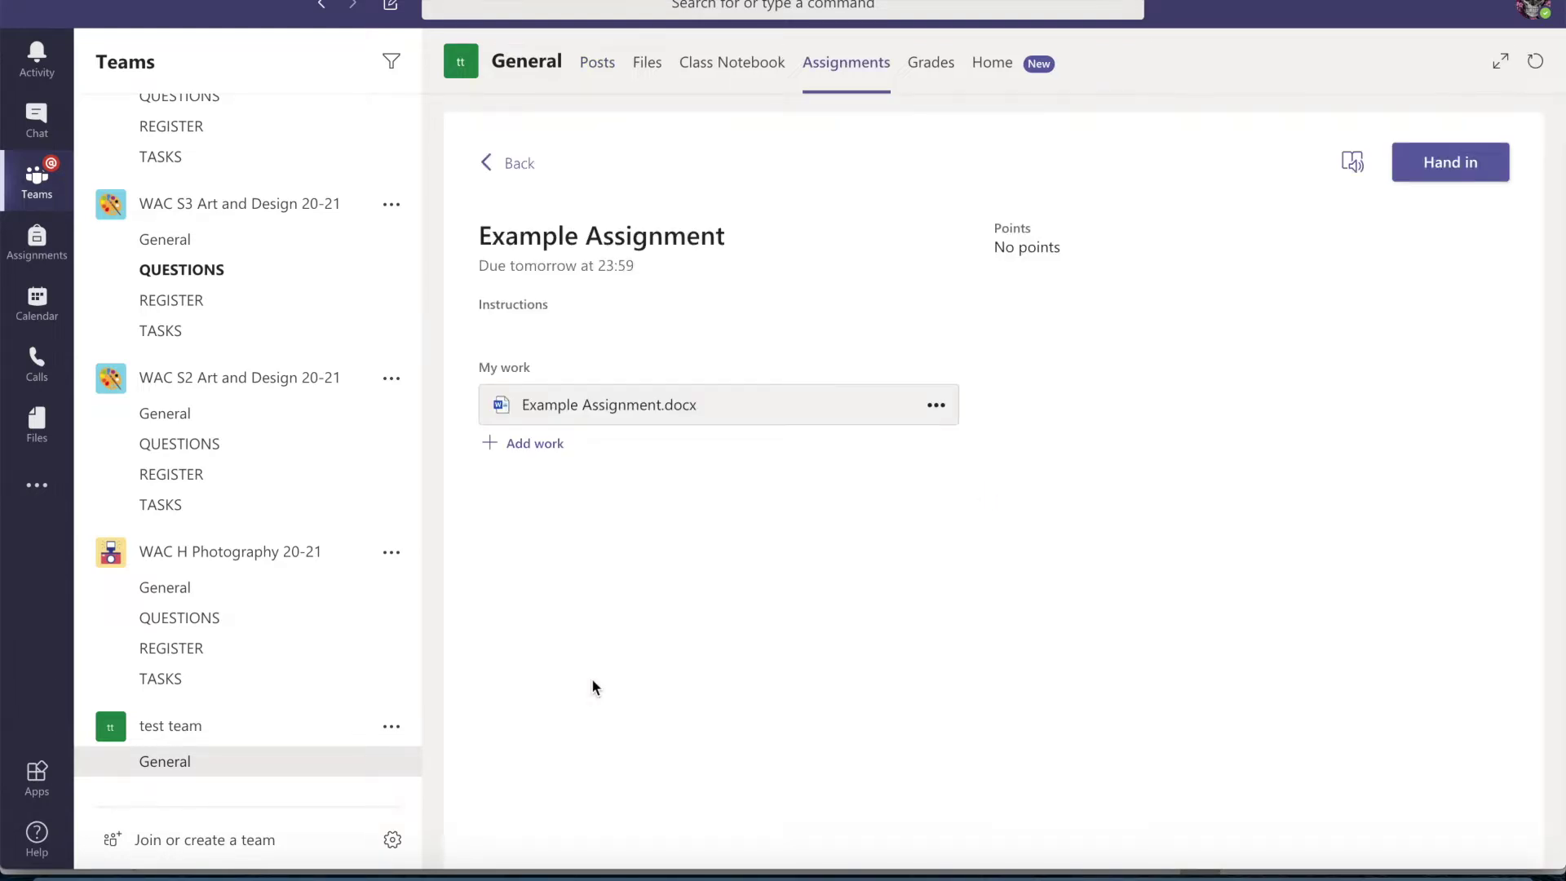
- Return to the channel's posts, and reopen Example Assignment from the team's list of assigned work
click(594, 73)
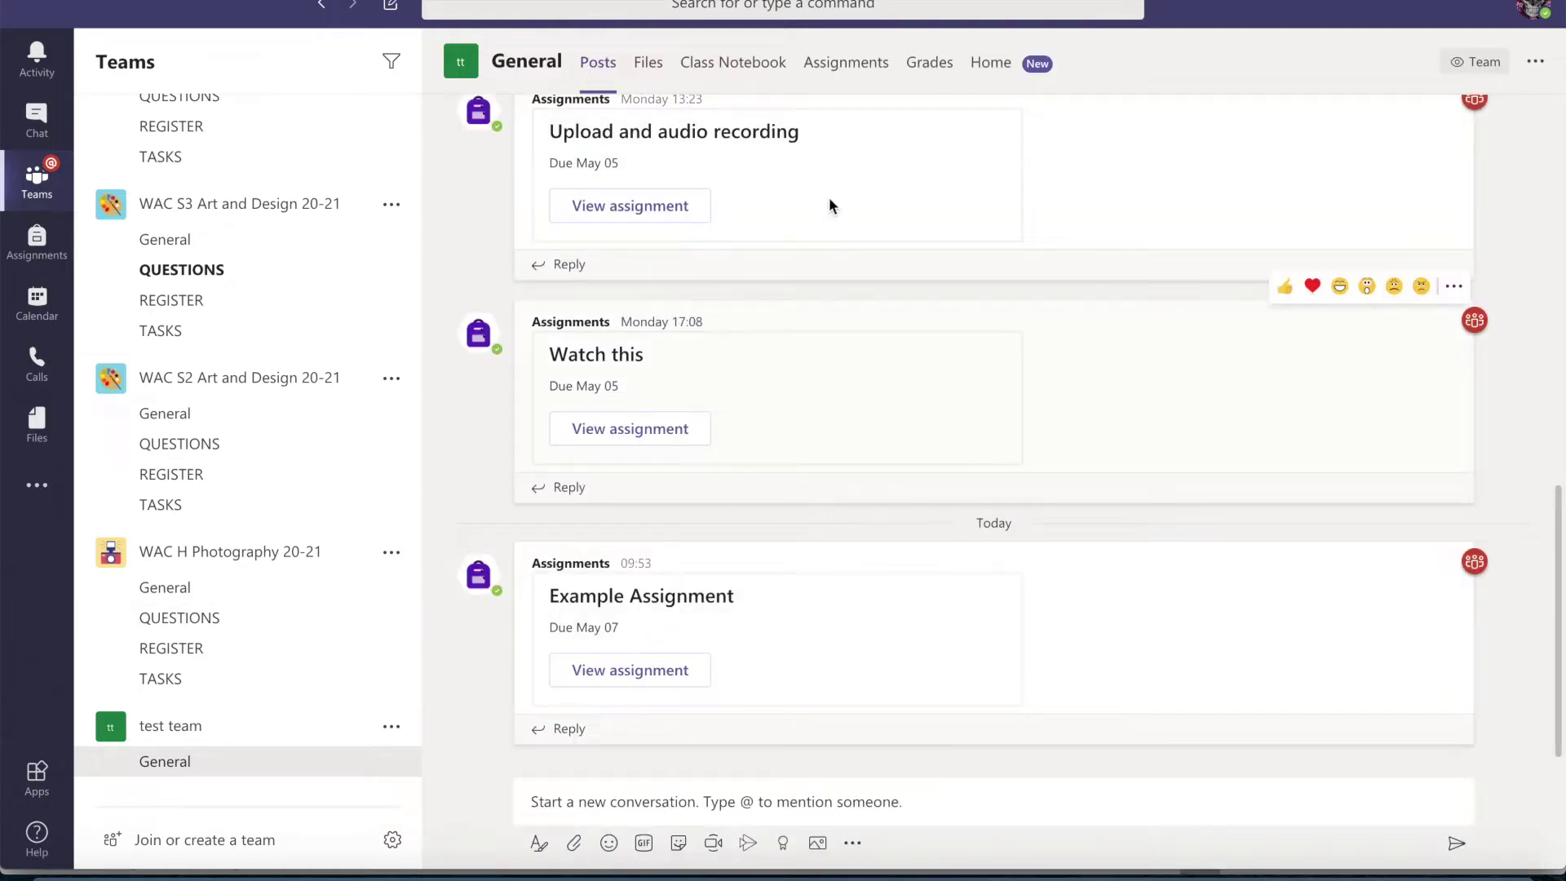
click(834, 73)
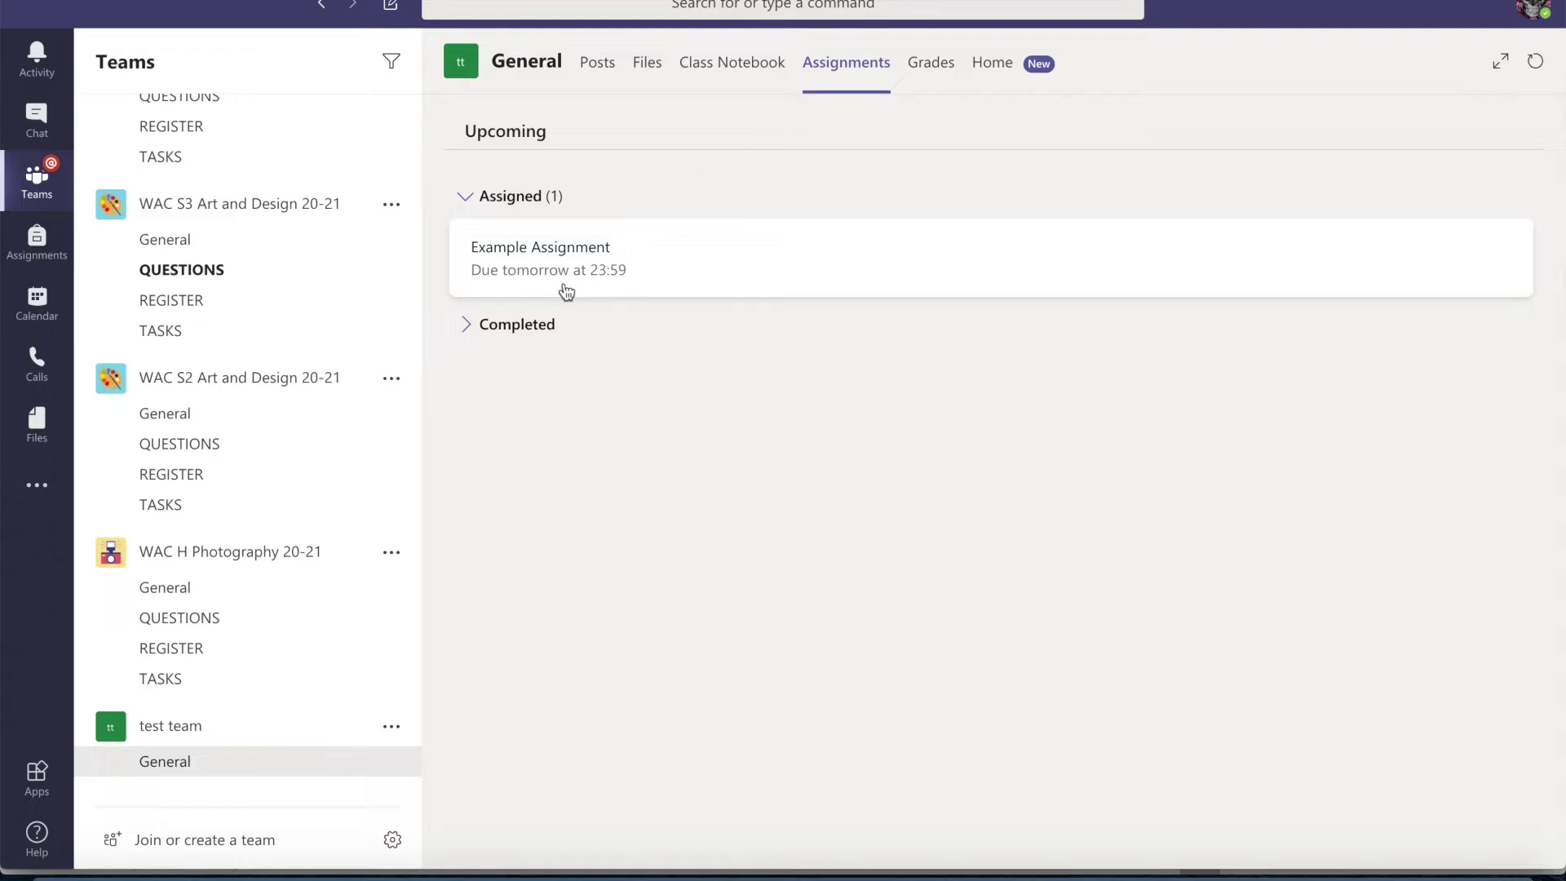
click(637, 263)
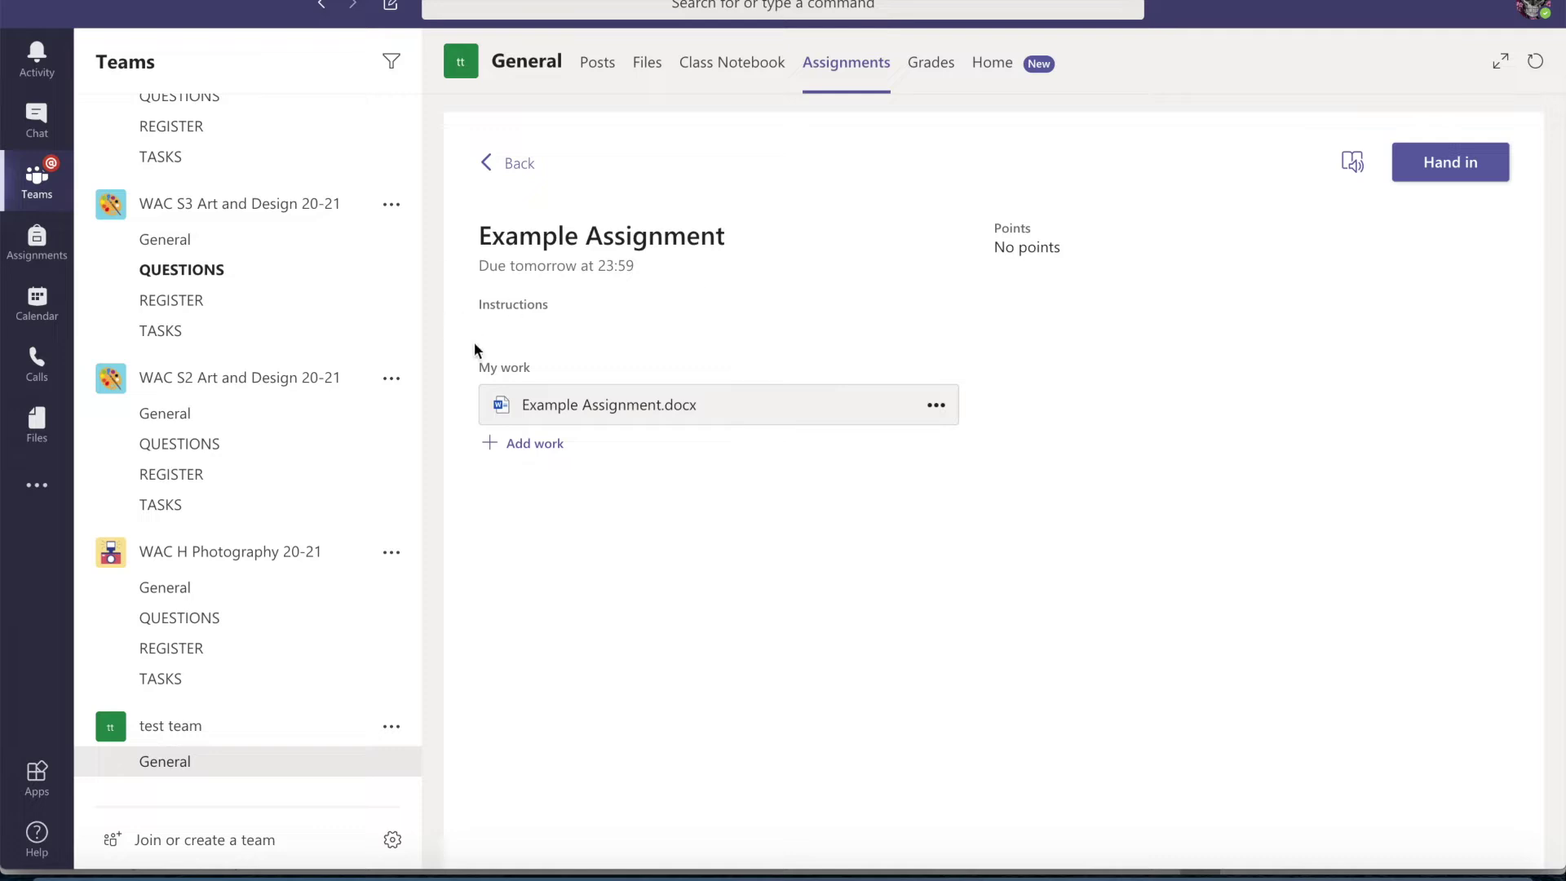
- Open the attached Example Assignment.docx for editing in the desktop version of Word
click(872, 420)
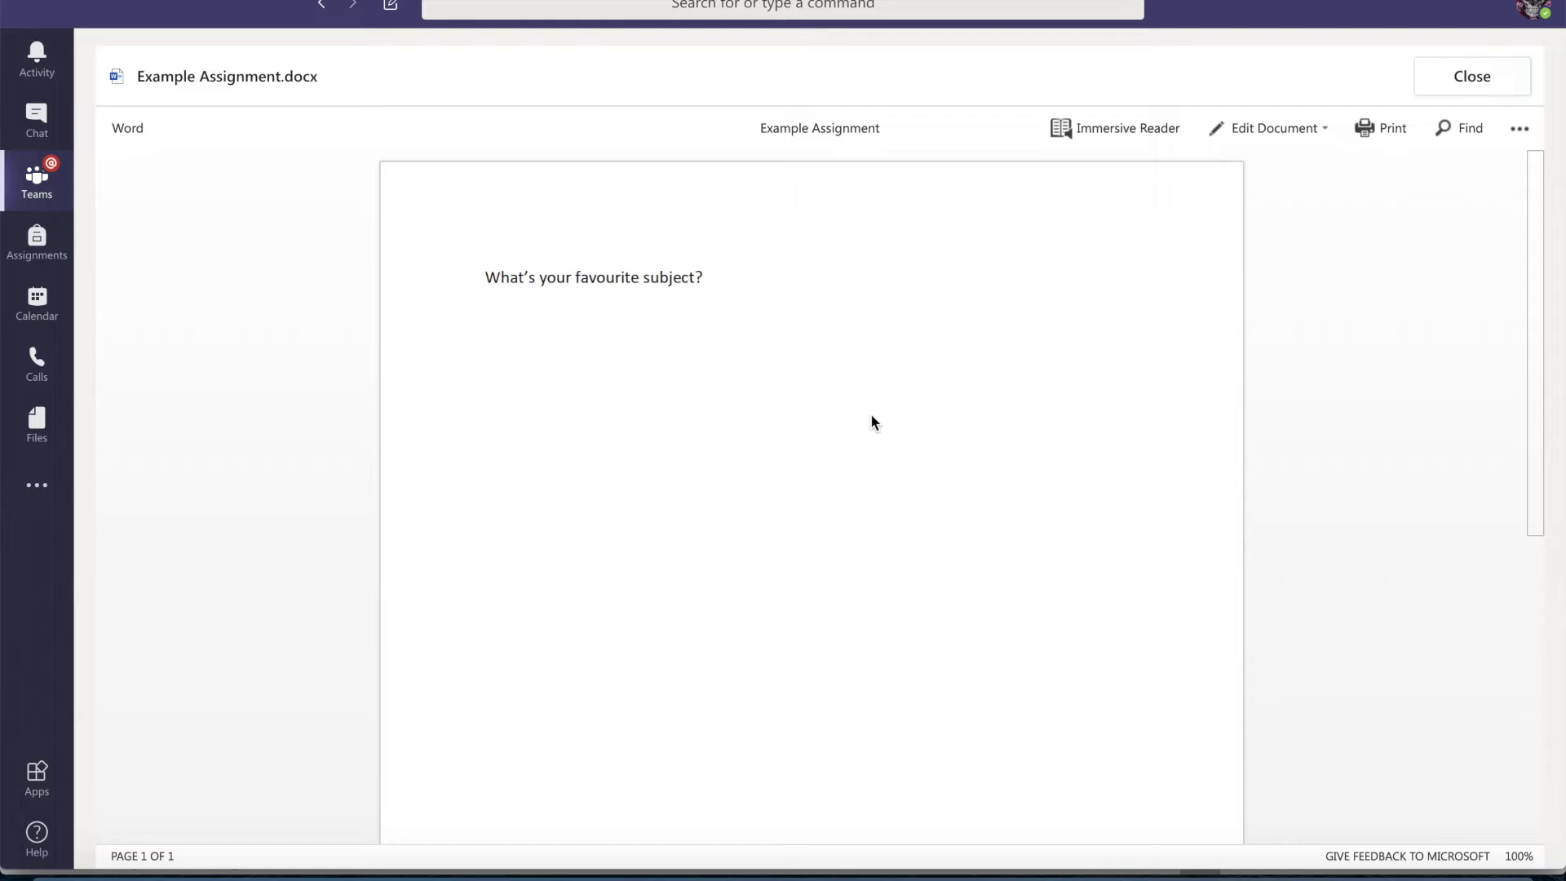
click(1264, 126)
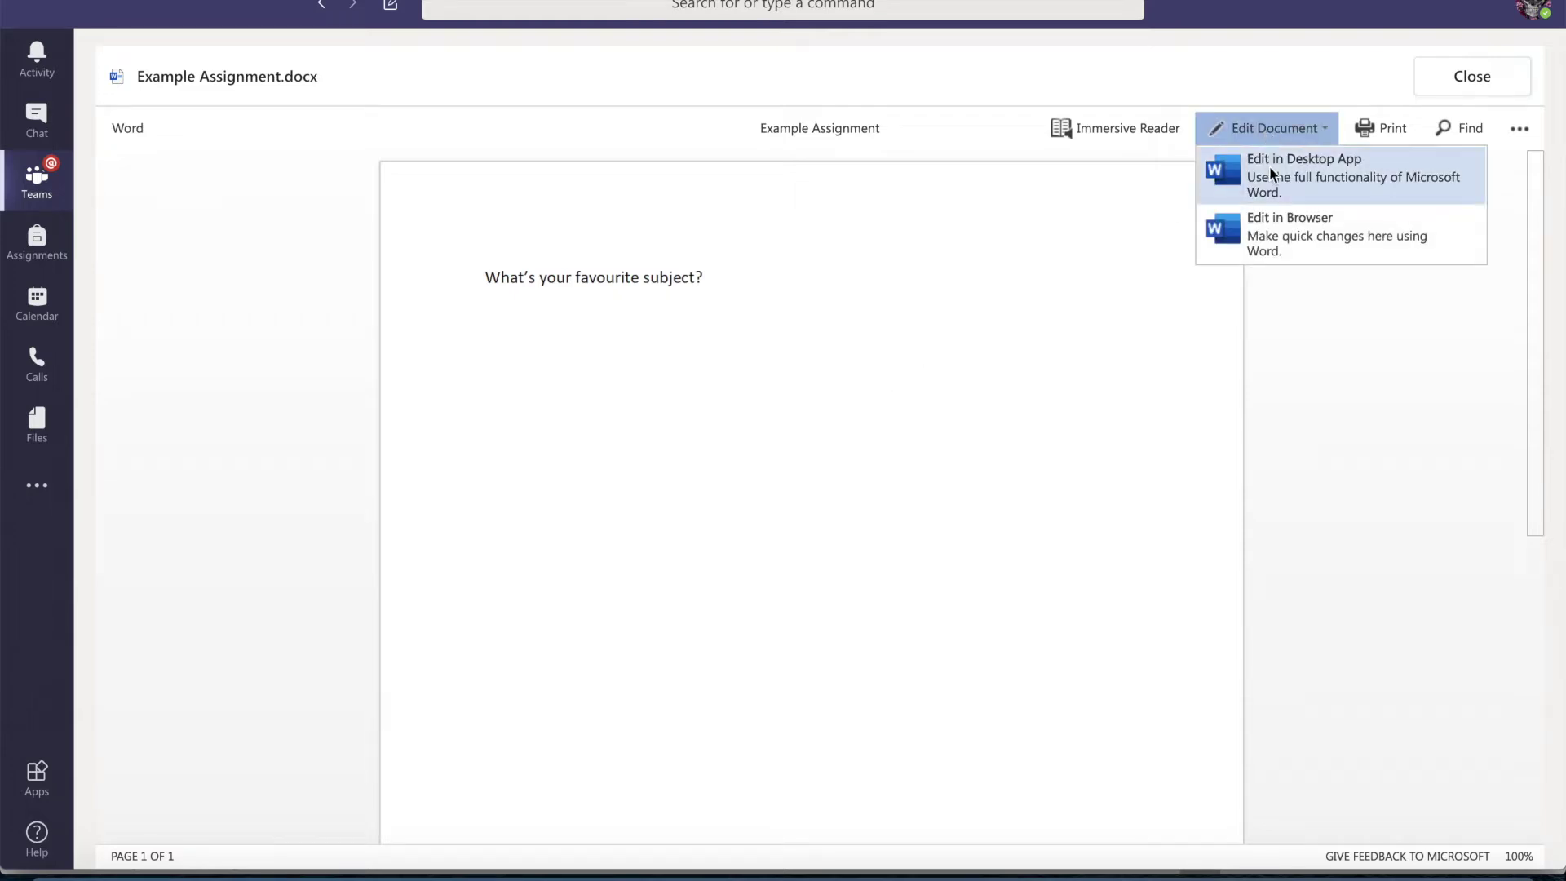
click(1270, 167)
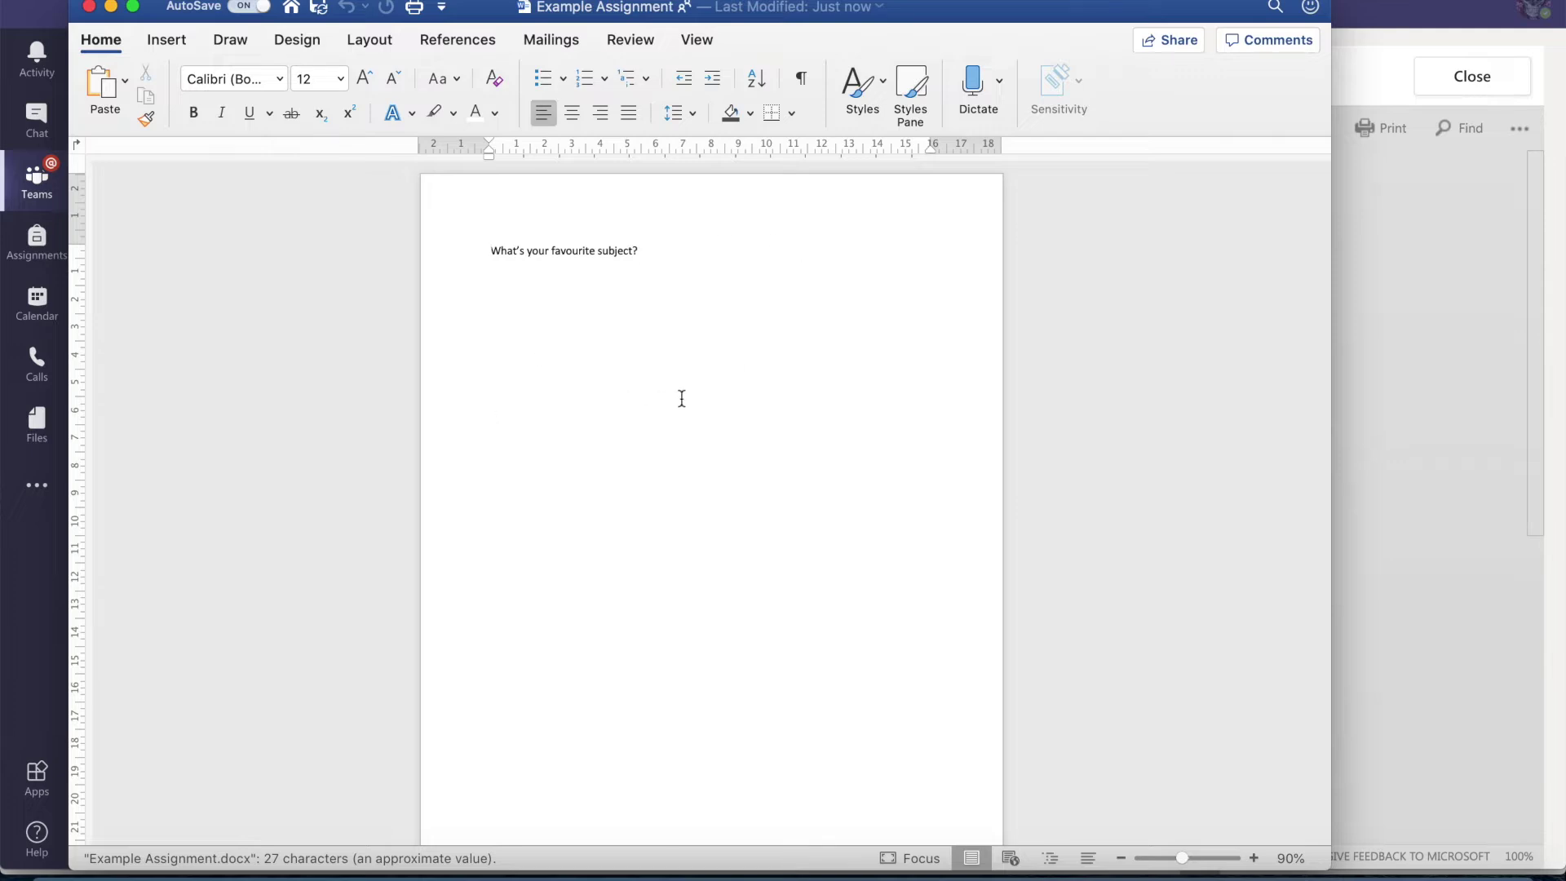
- Answer the favourite subject question on a new line with "Art and Design. Obvs! Def not music"
click(716, 252)
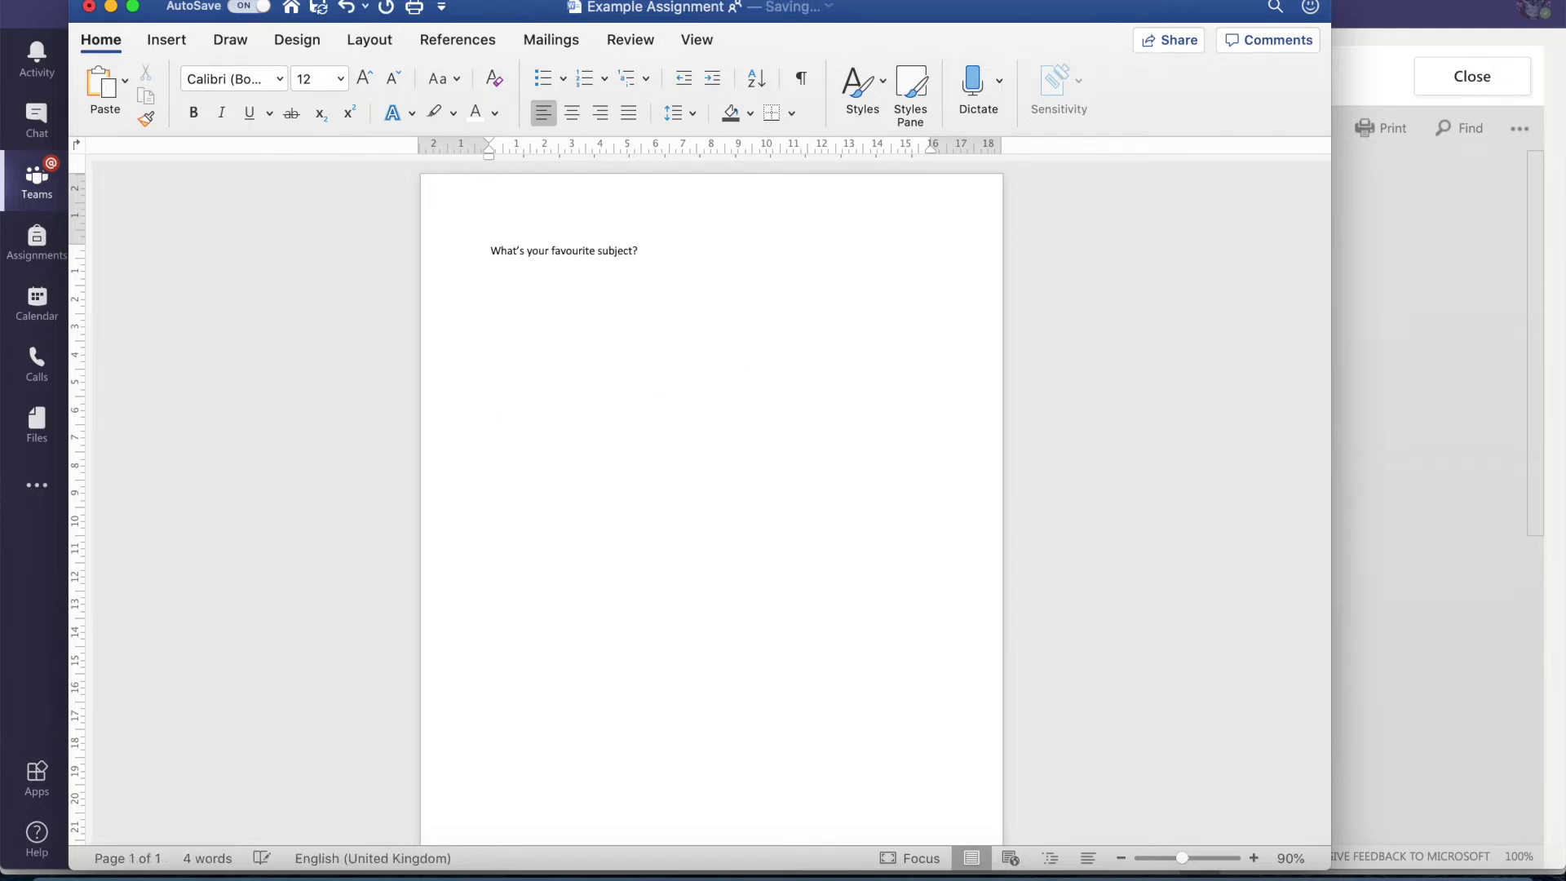
key(Return)
text(Art and Design)
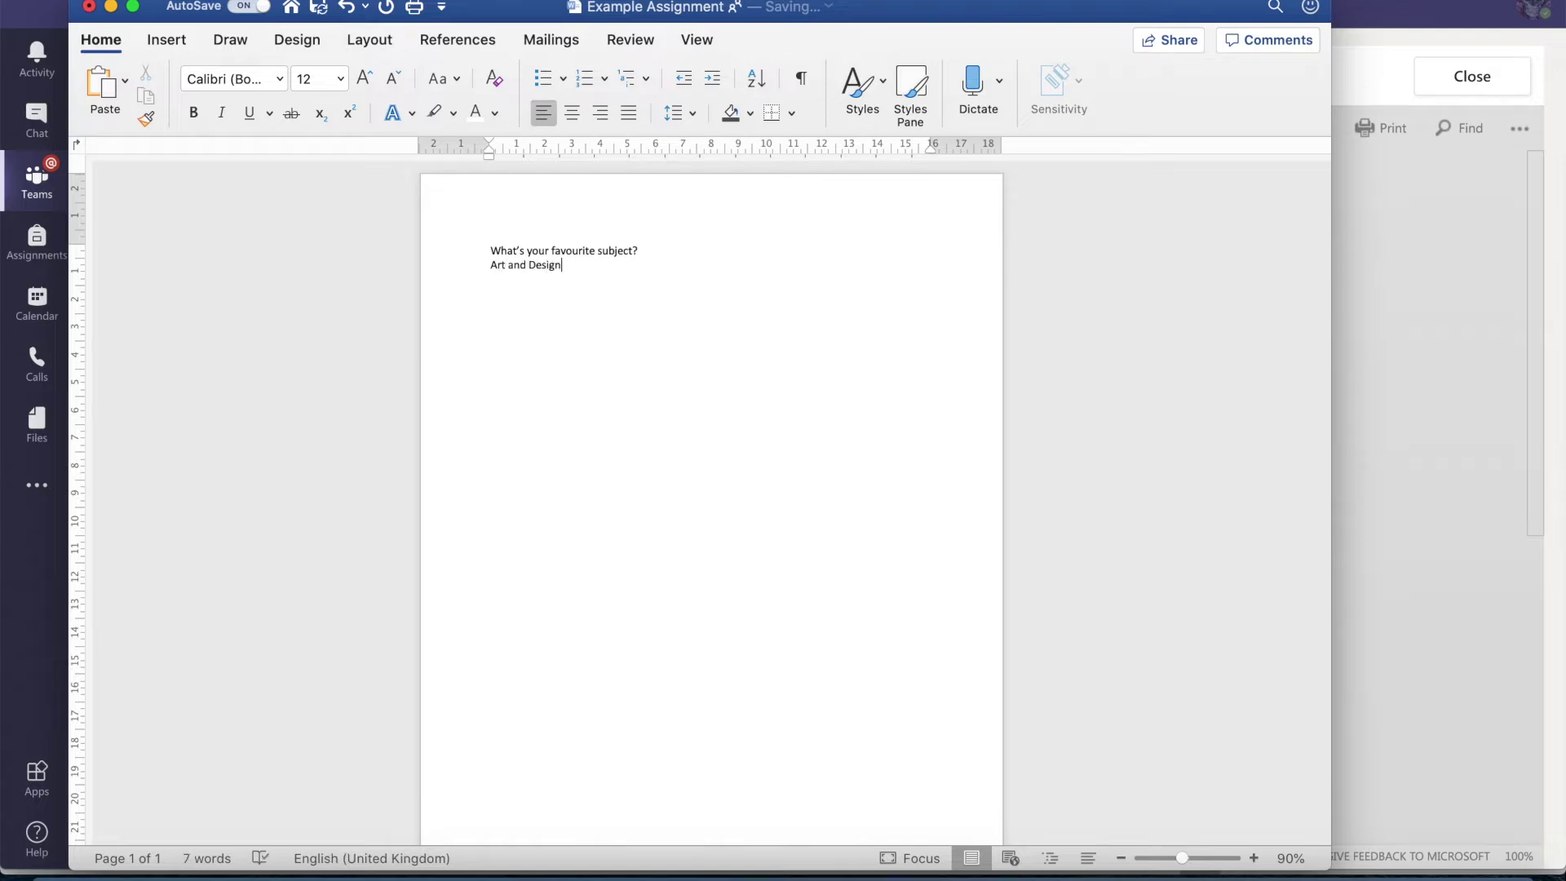
text(. Obvs!)
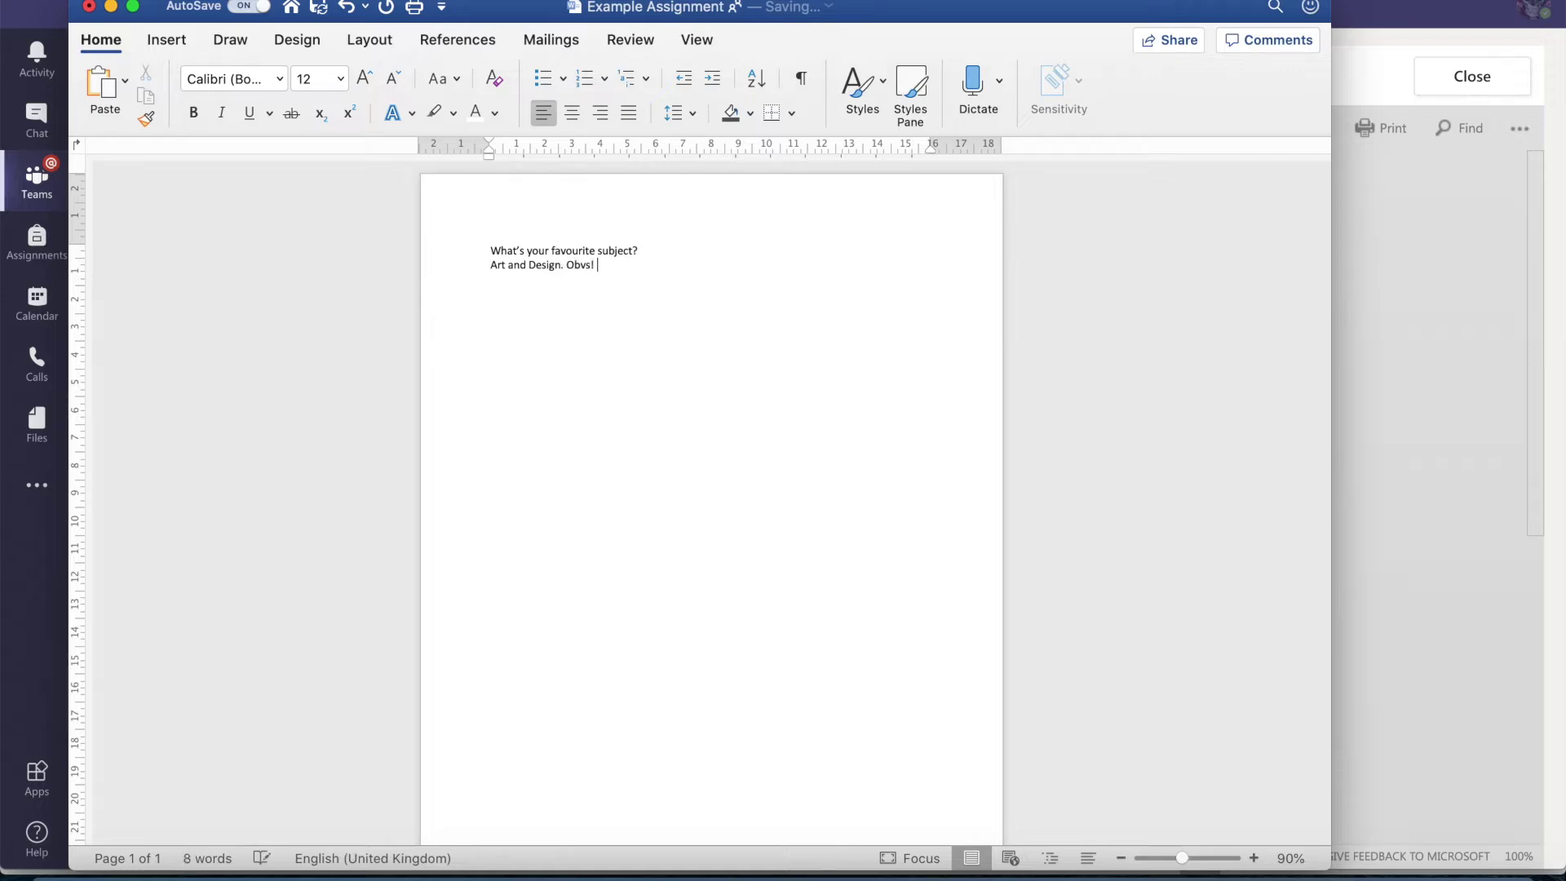
text( Def not m)
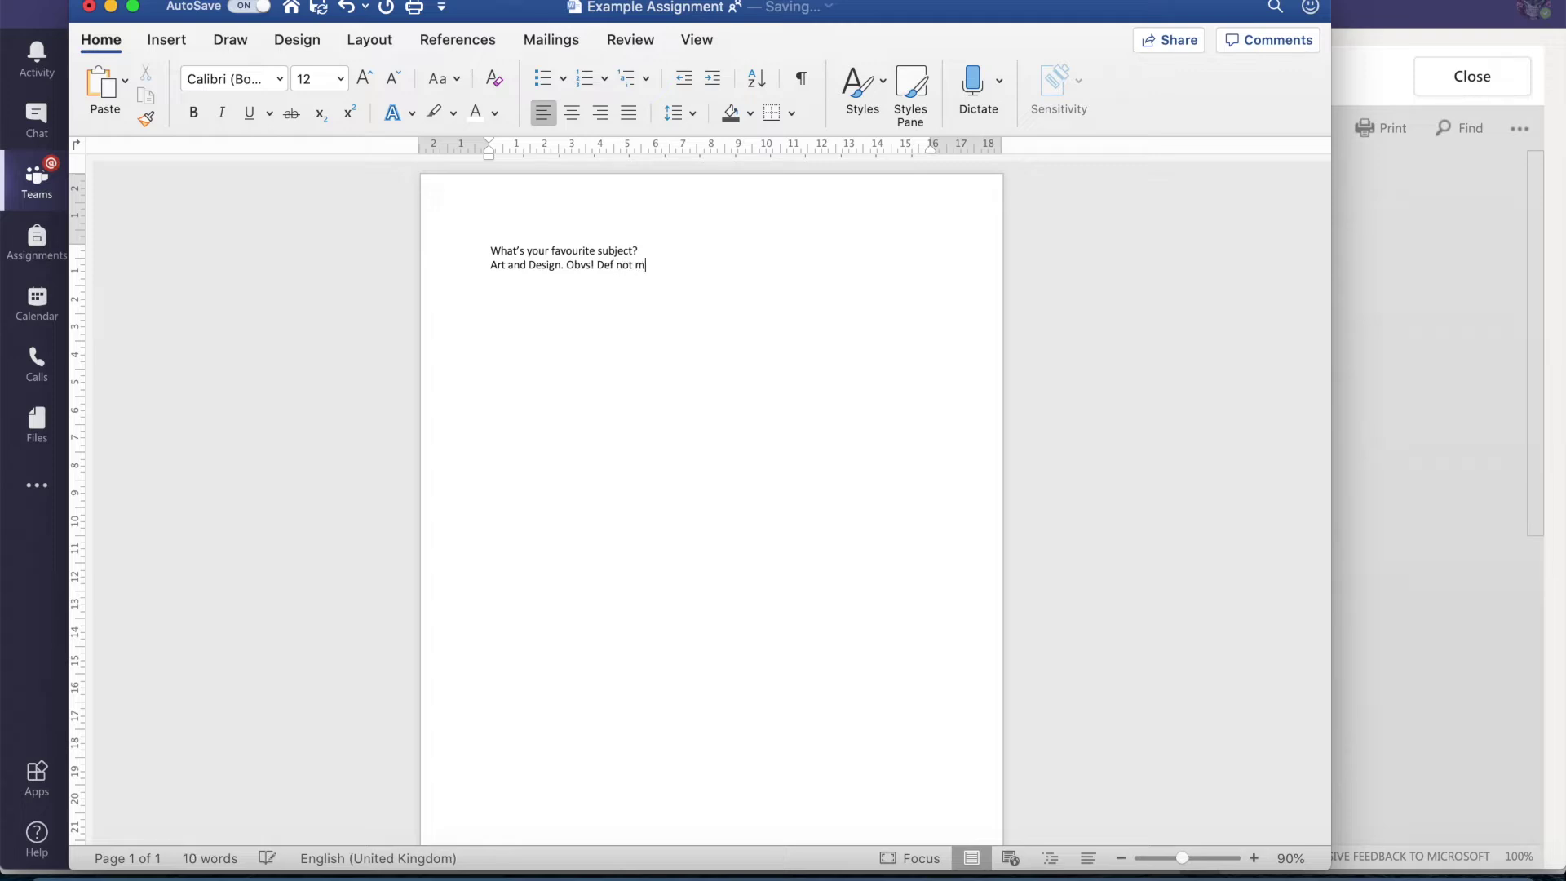
text(usic)
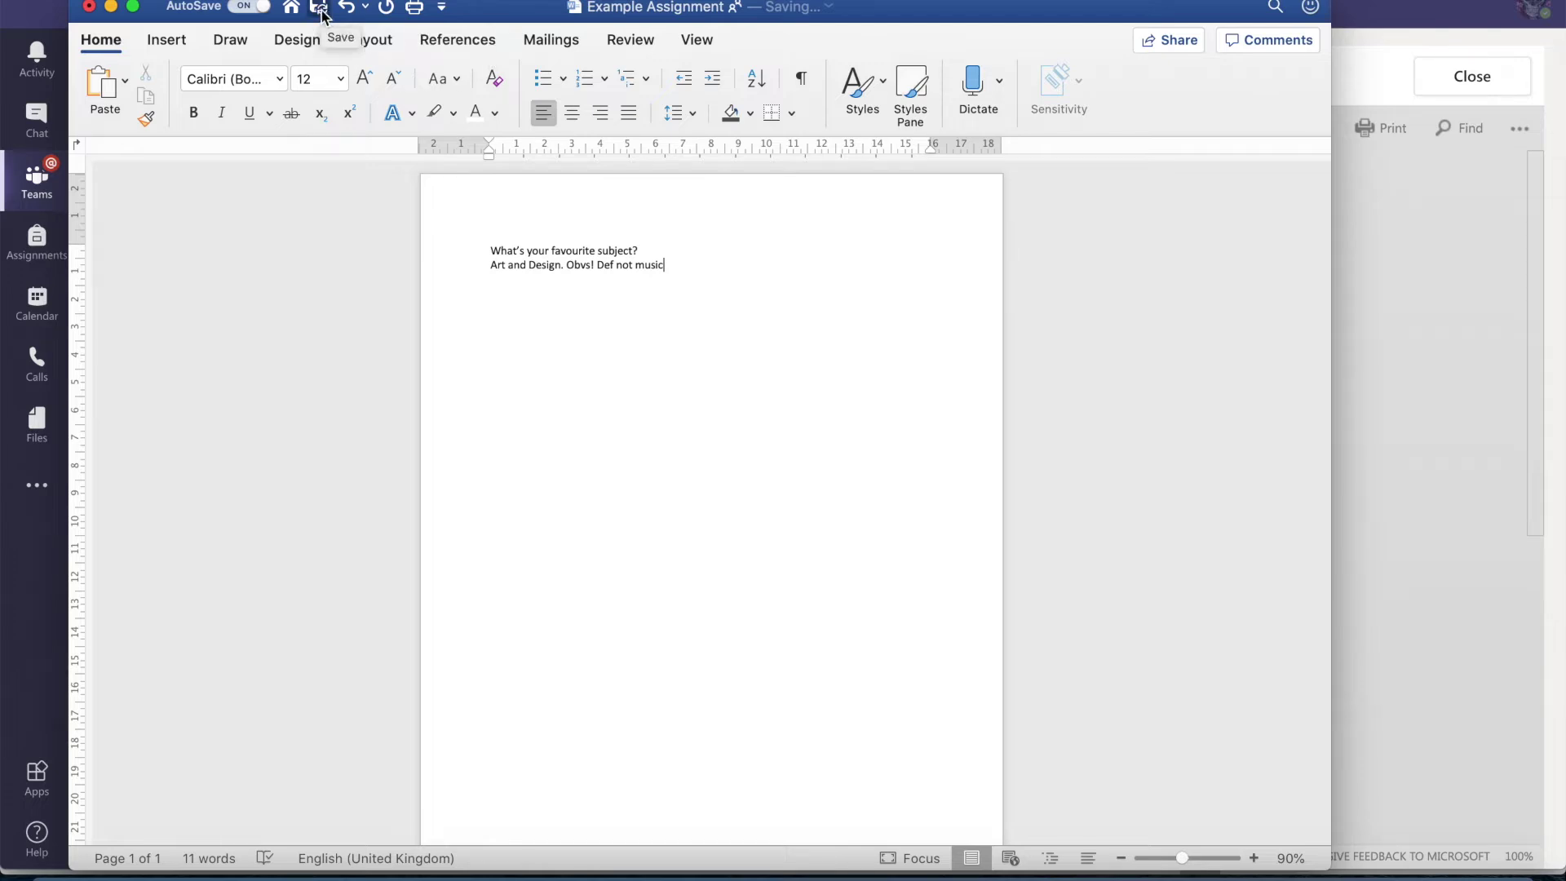
- Close the edited Word document and its file preview to return to the Example Assignment details
click(89, 8)
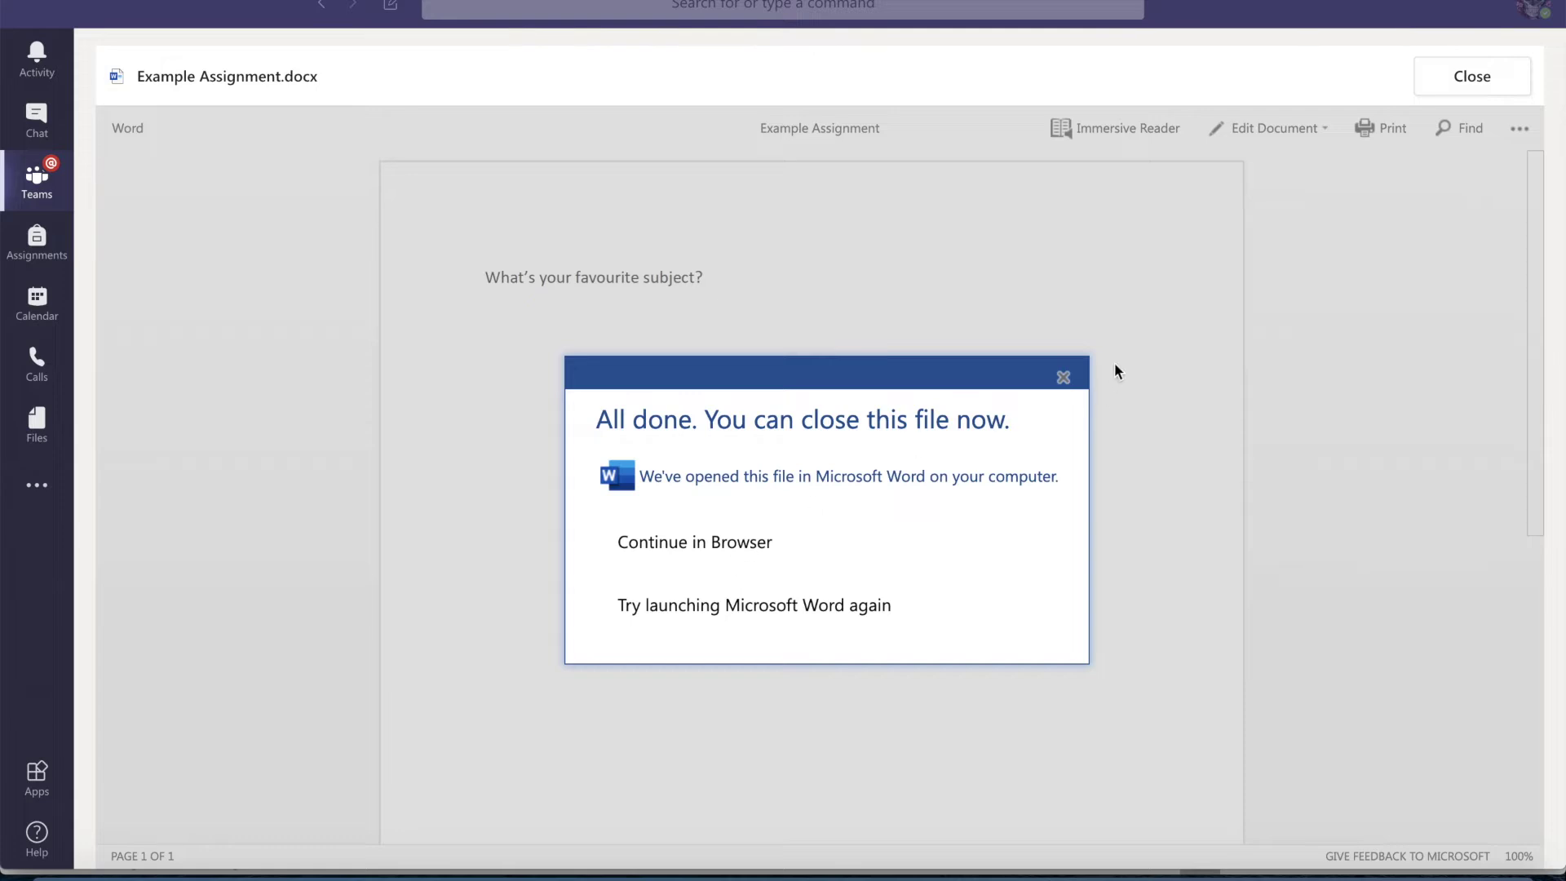
click(738, 544)
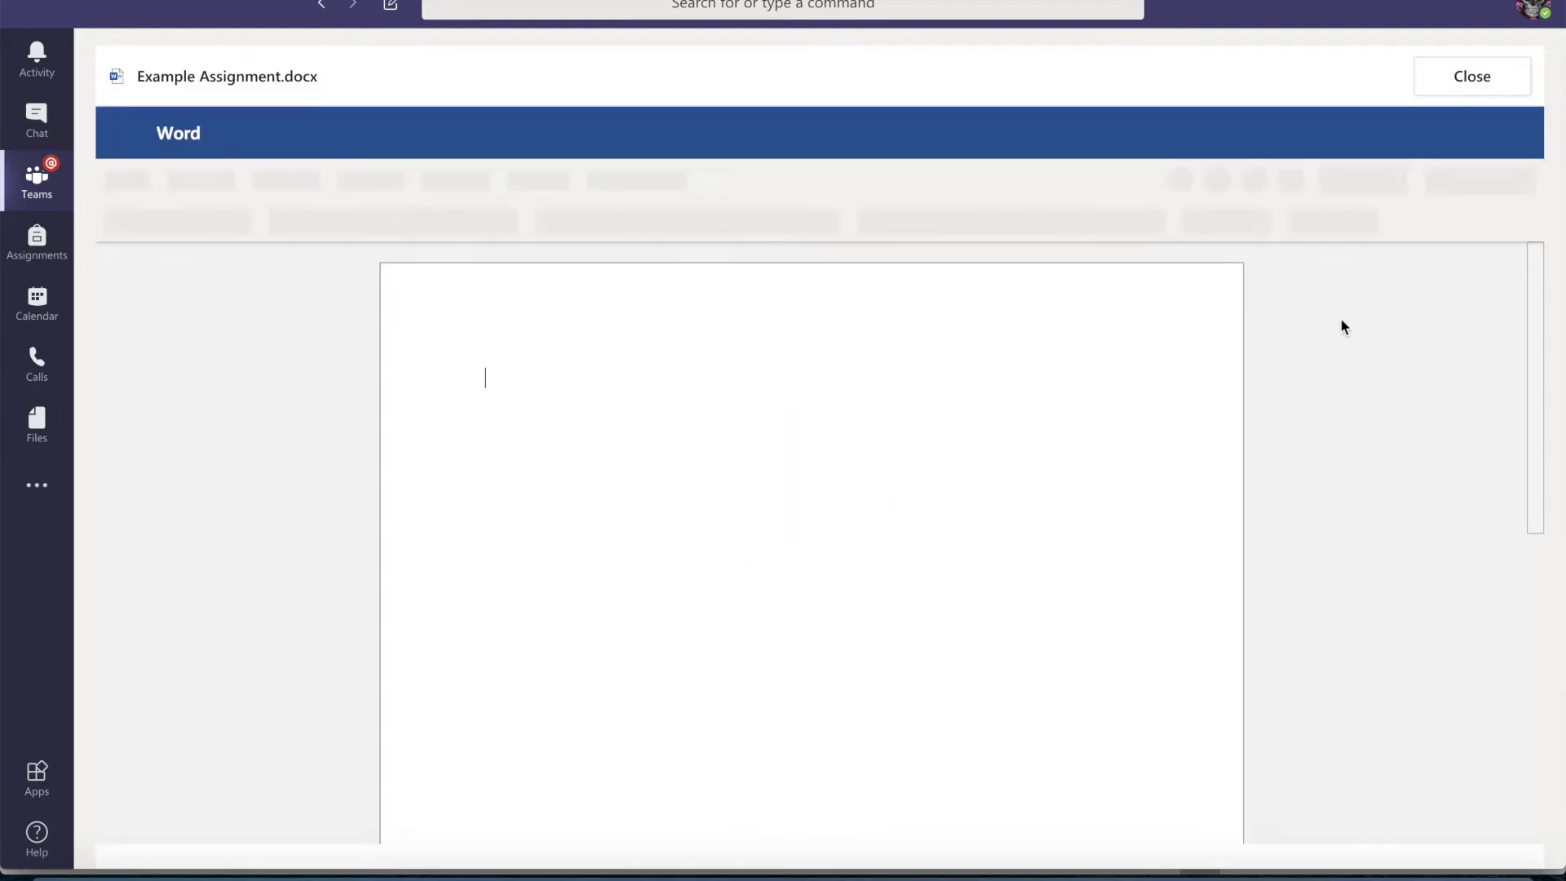
click(1447, 81)
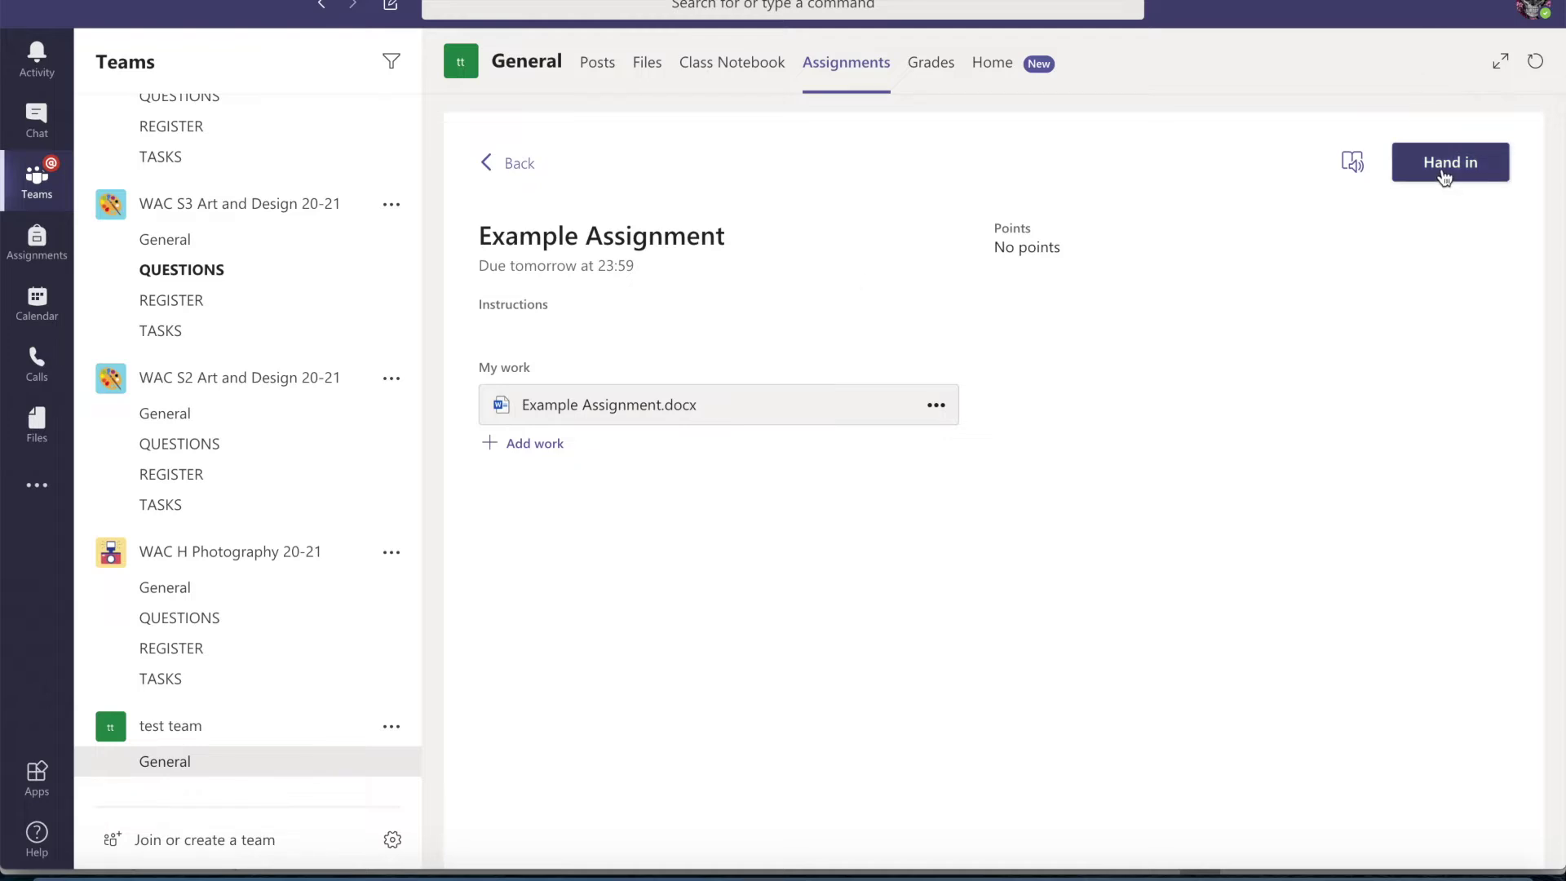
- Download Example Assignment.docx and check the copy saved in the Downloads folder
click(938, 412)
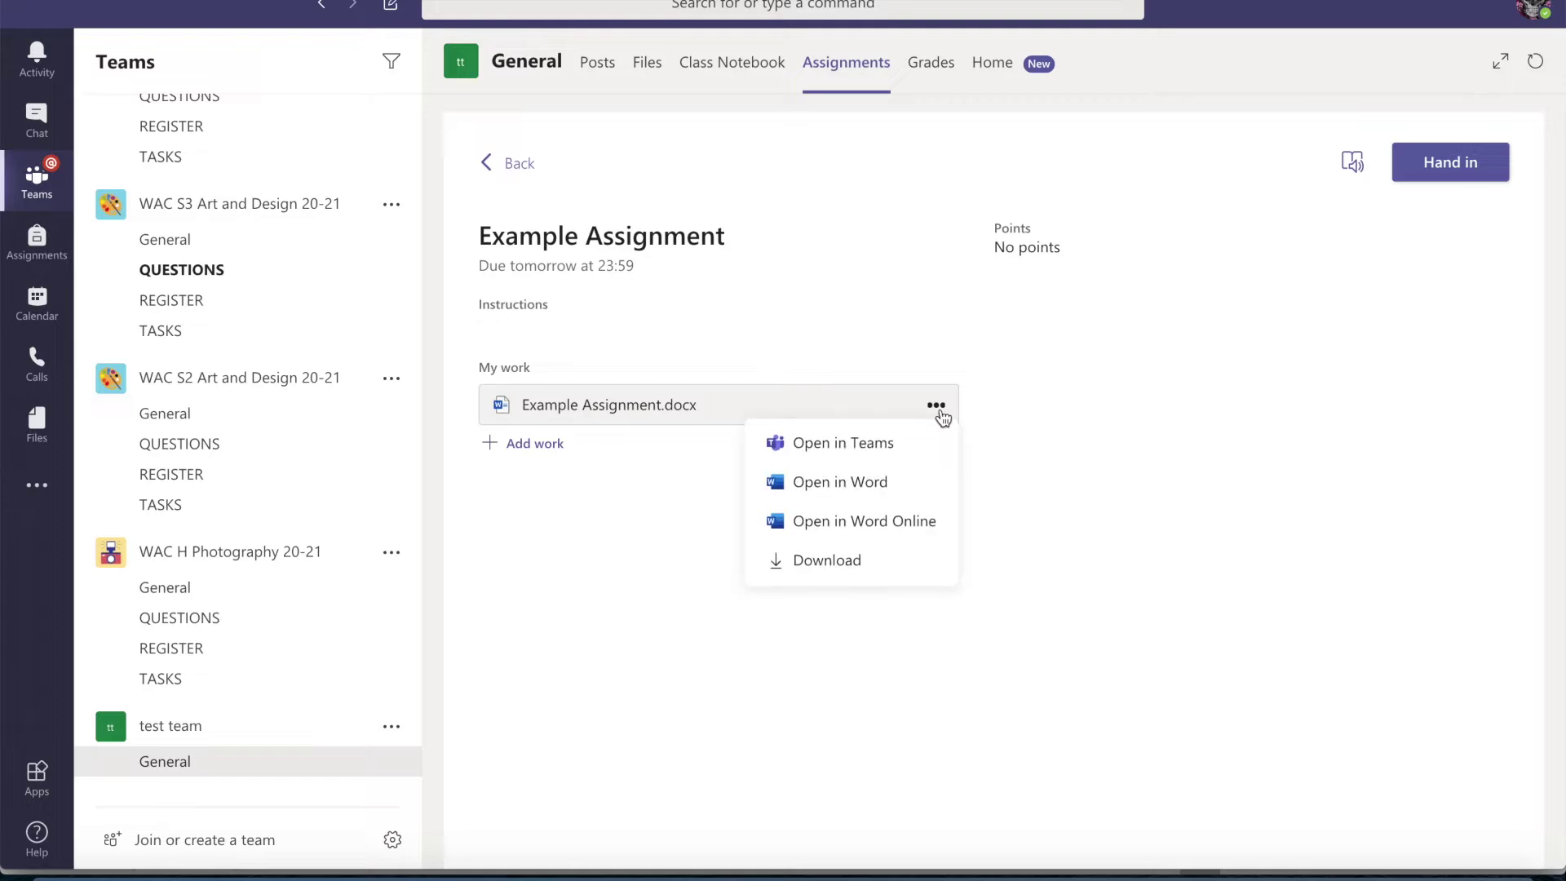
click(861, 573)
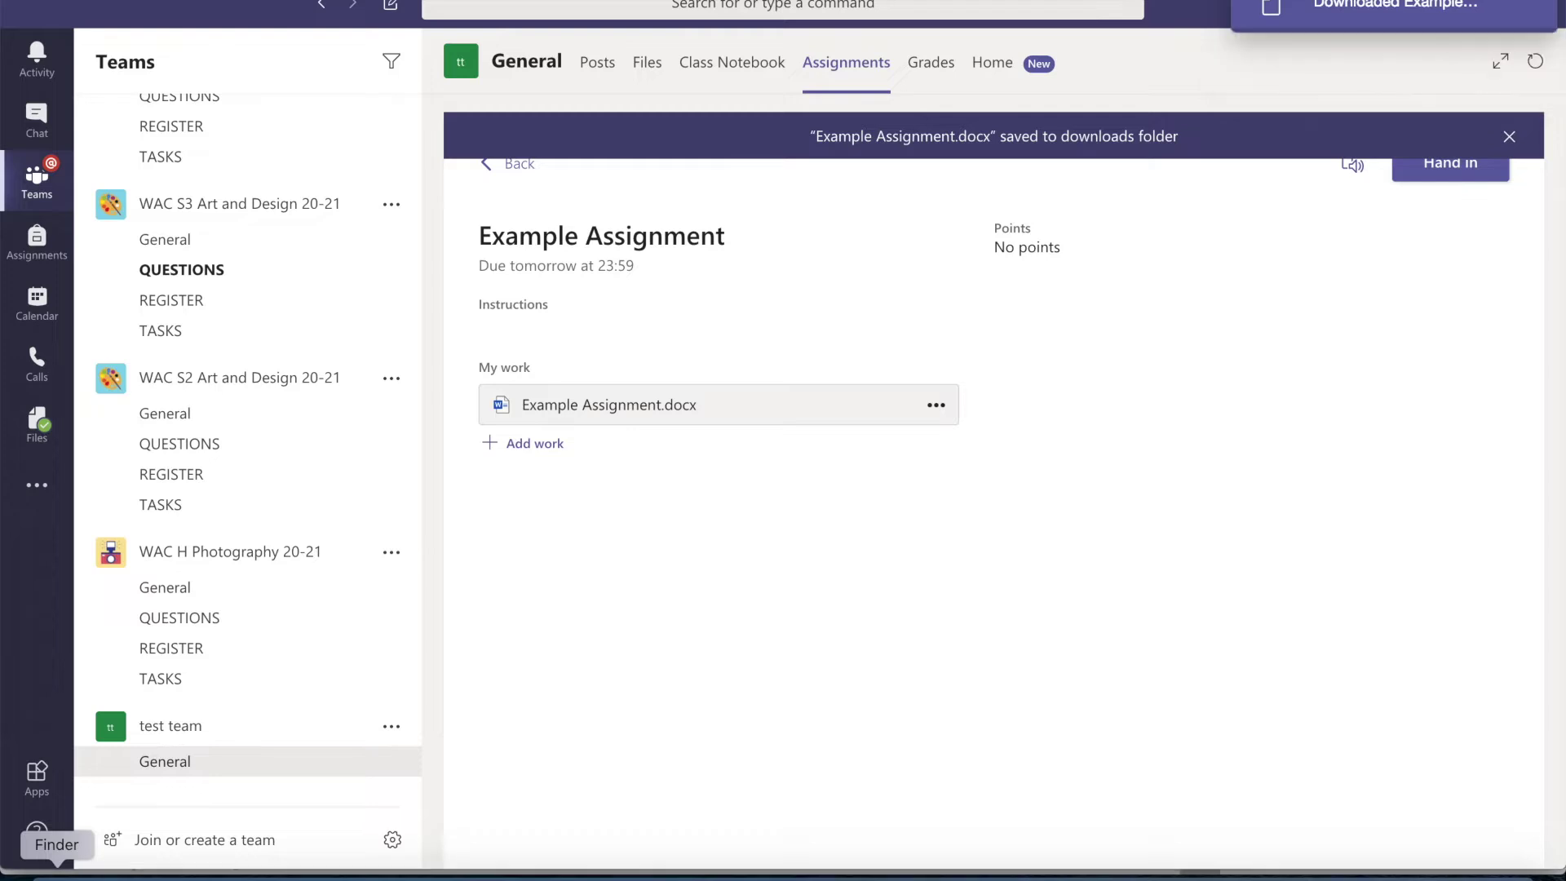
click(56, 875)
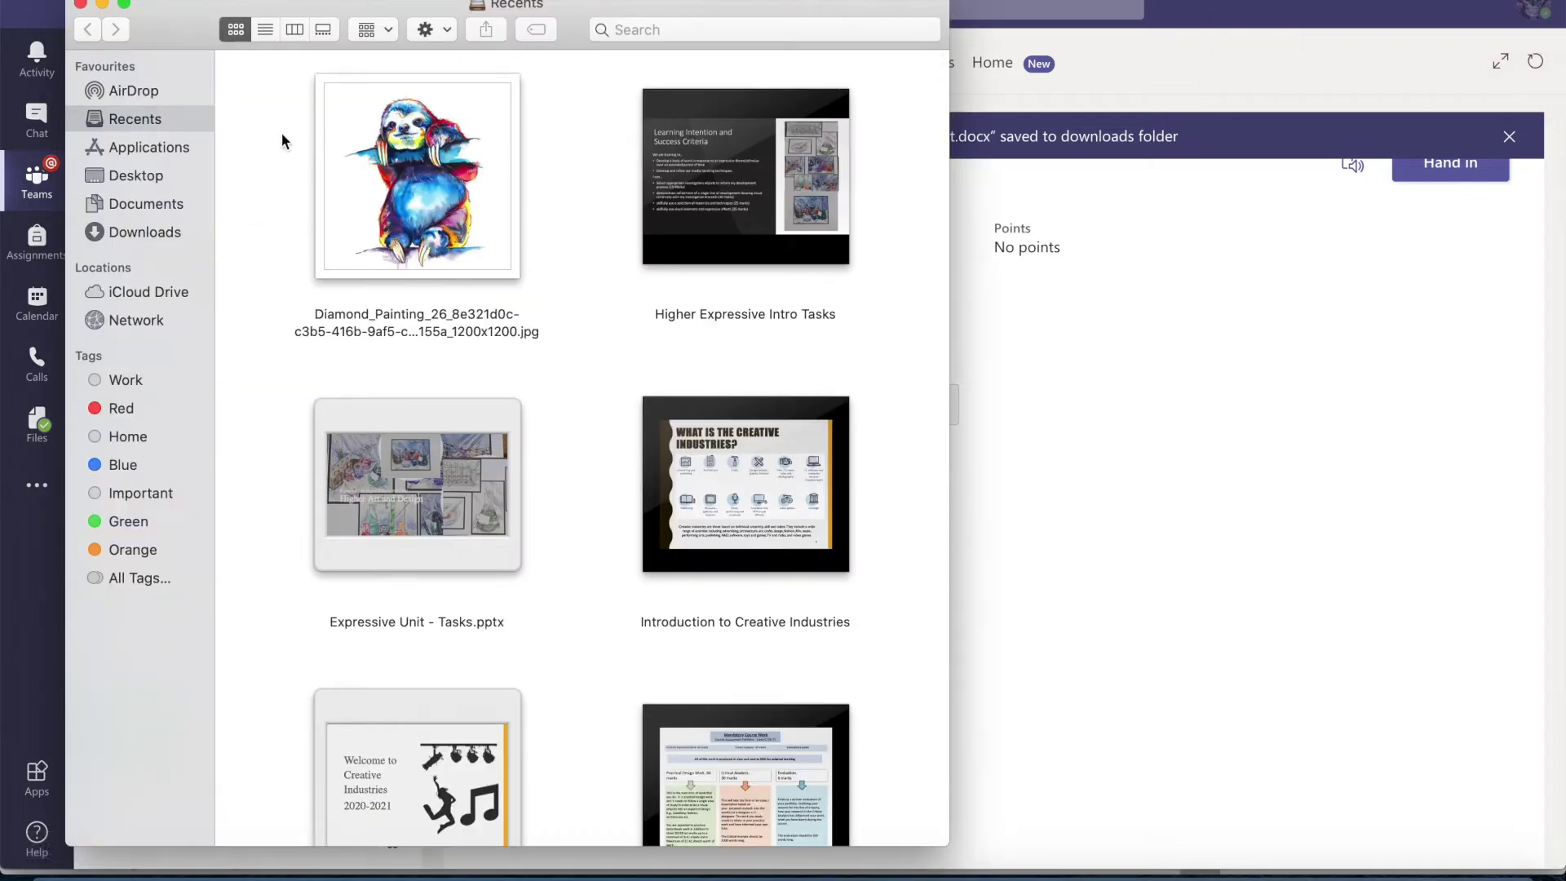
click(134, 233)
click(310, 131)
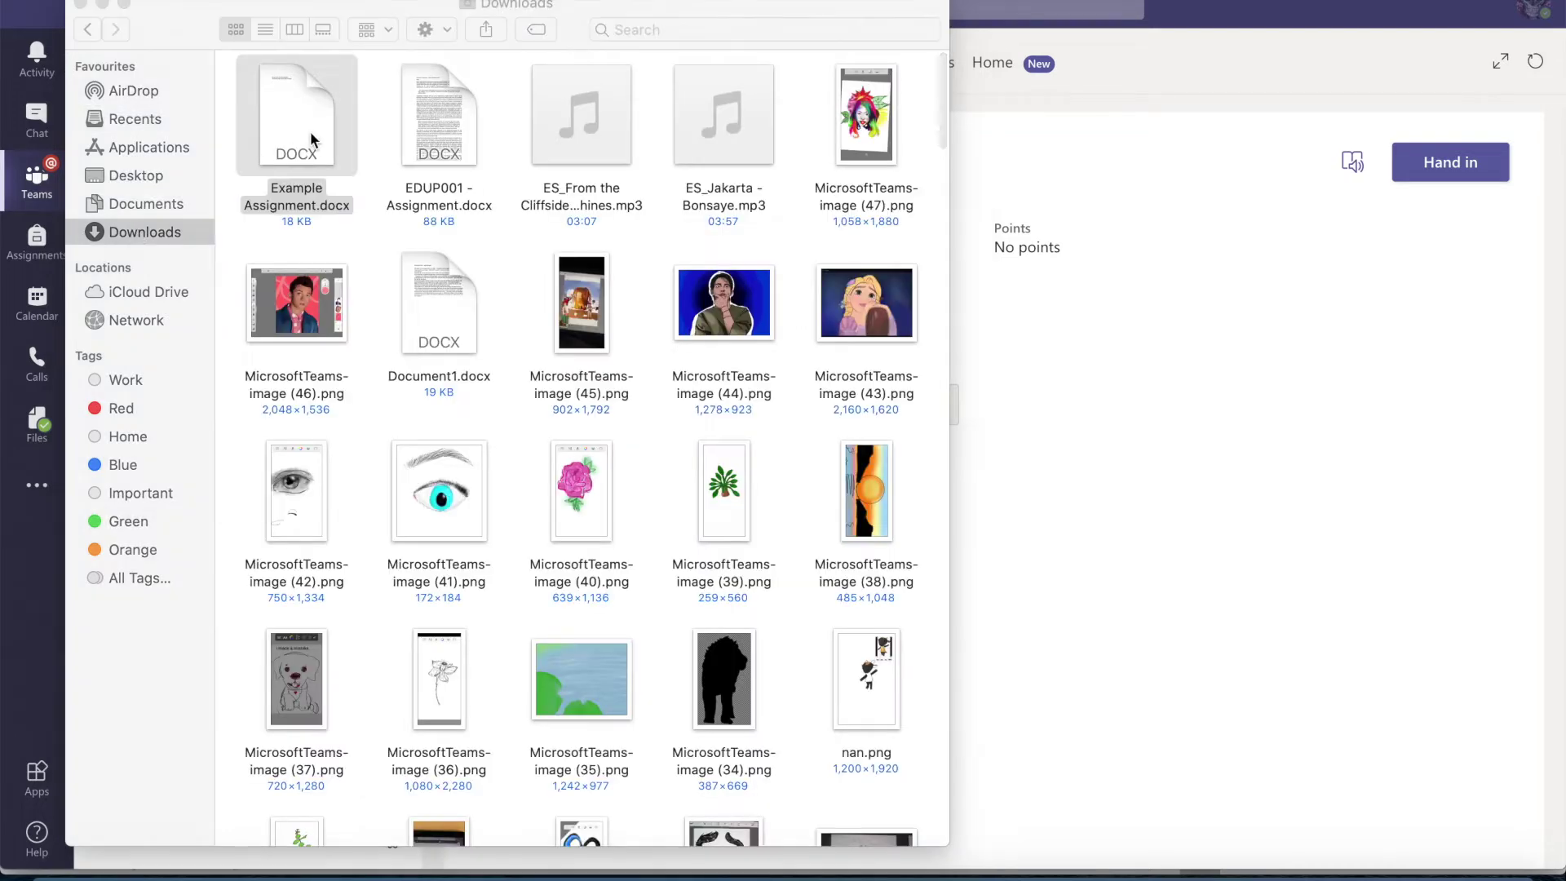
double_click(310, 131)
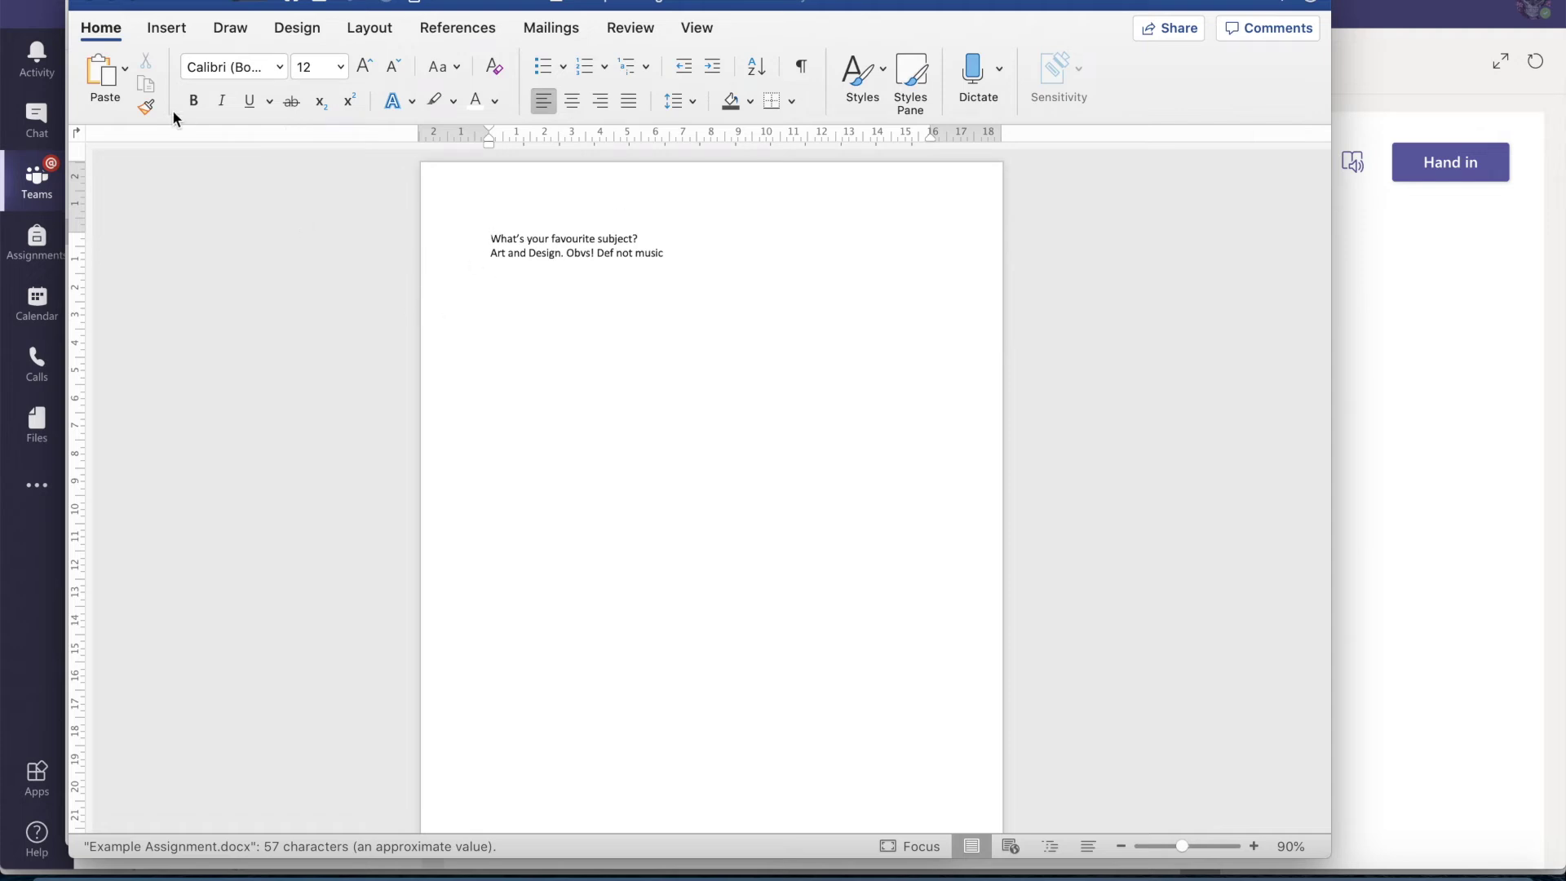
click(81, 4)
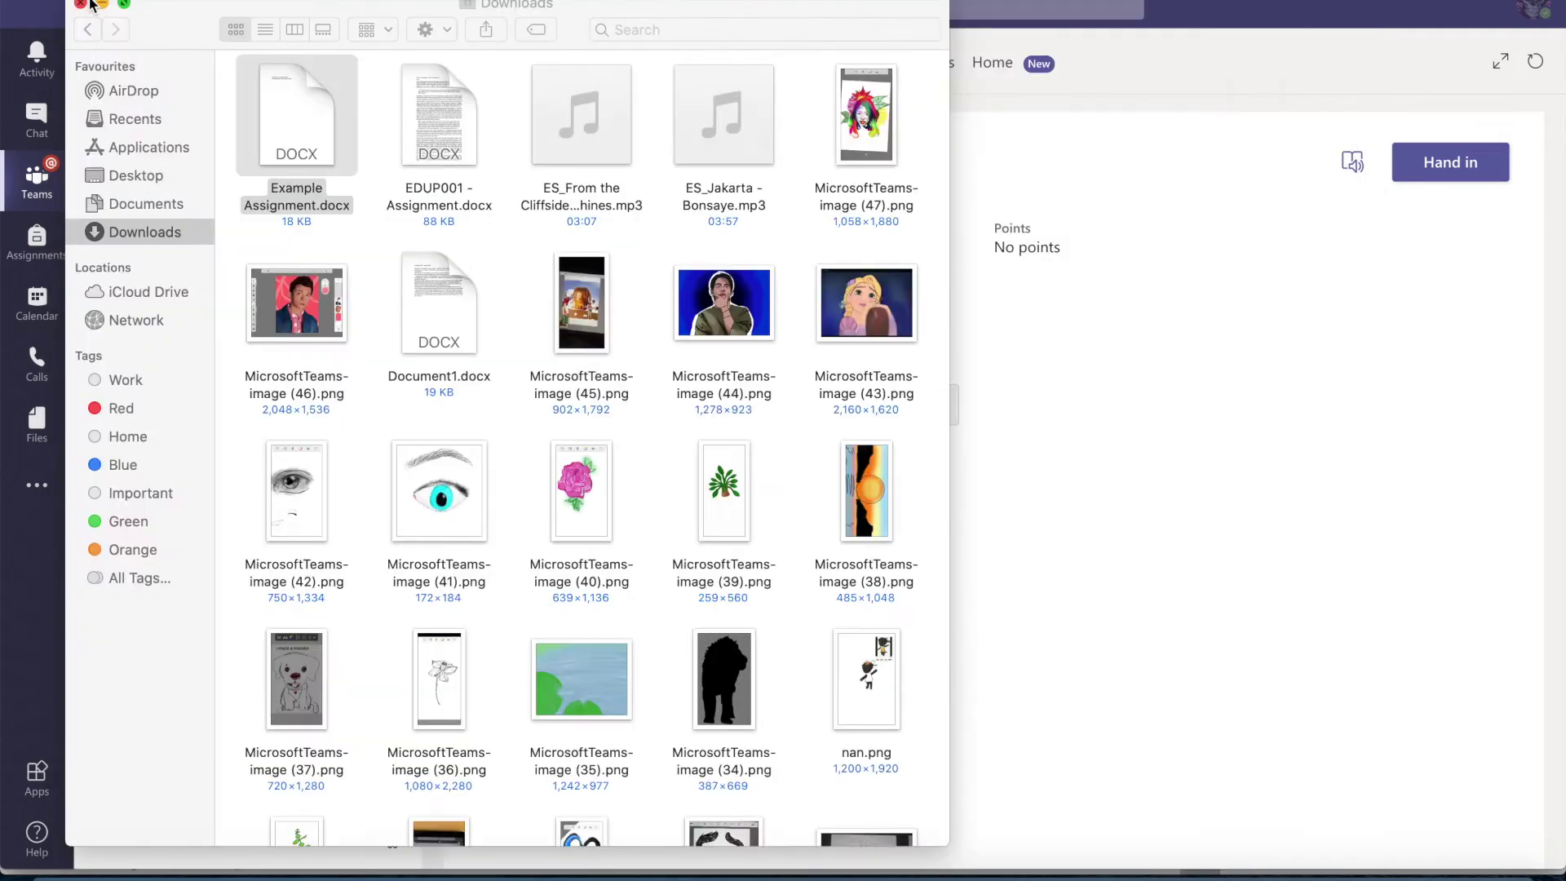
click(80, 5)
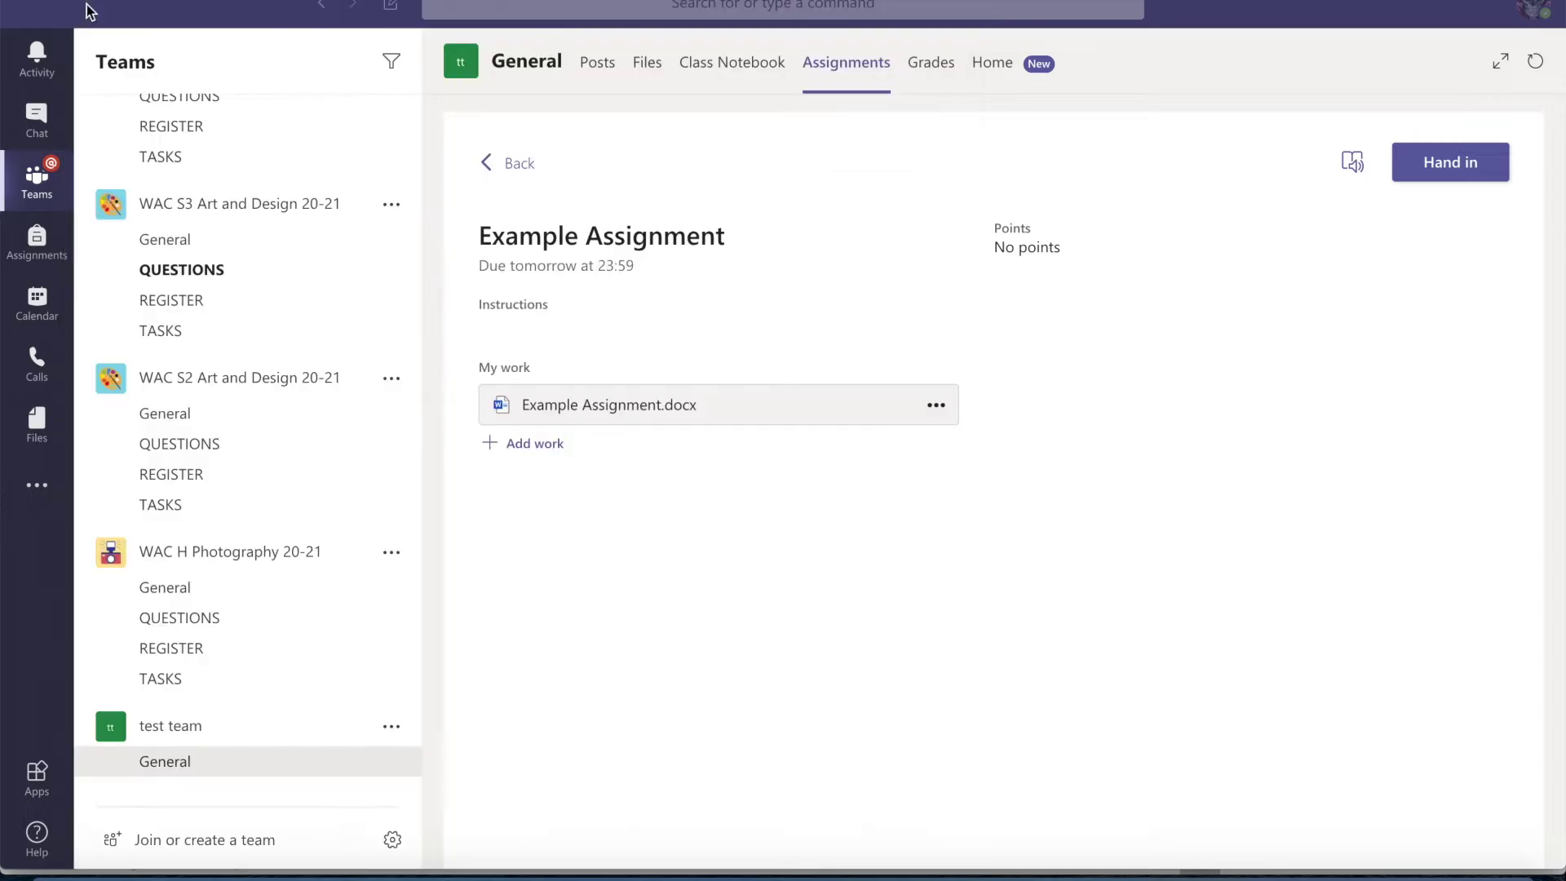
- Try to attach the downloaded Example Assignment.docx from this device as added work
click(545, 448)
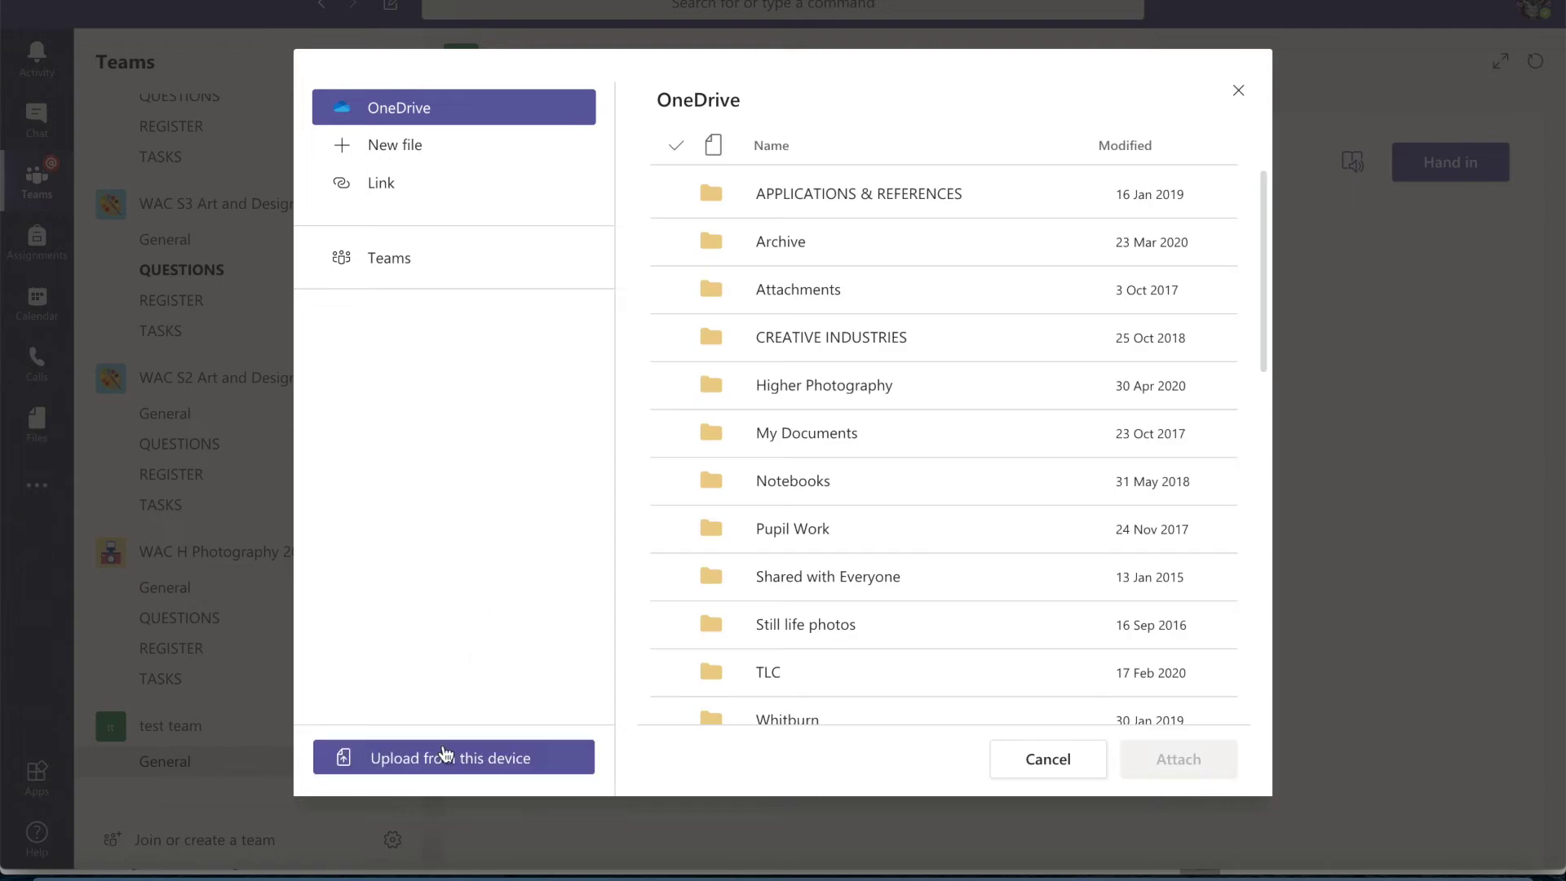
click(446, 752)
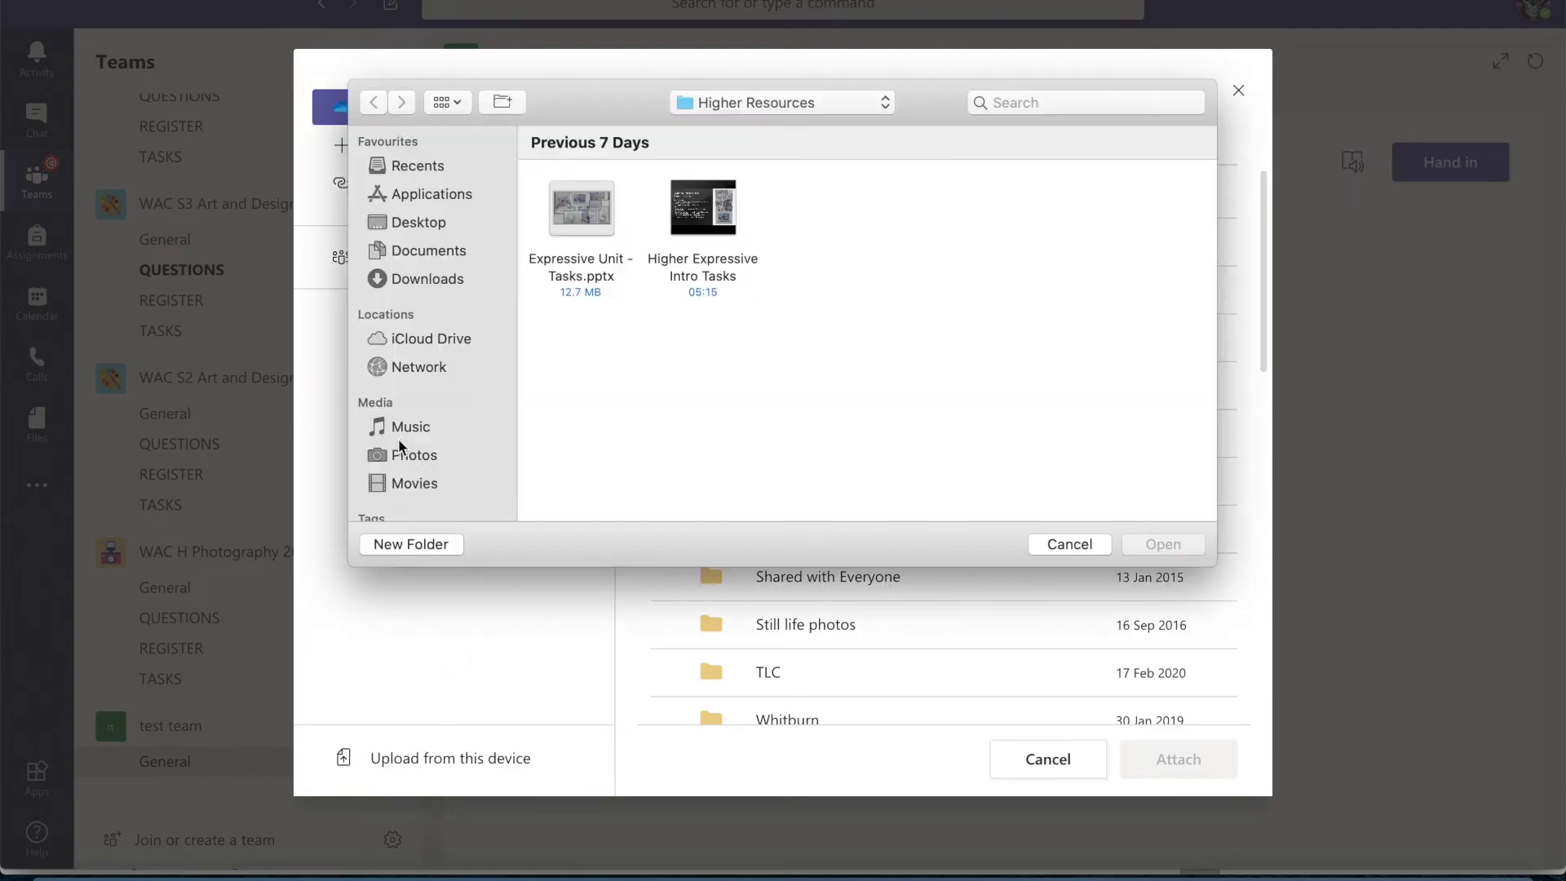
click(437, 279)
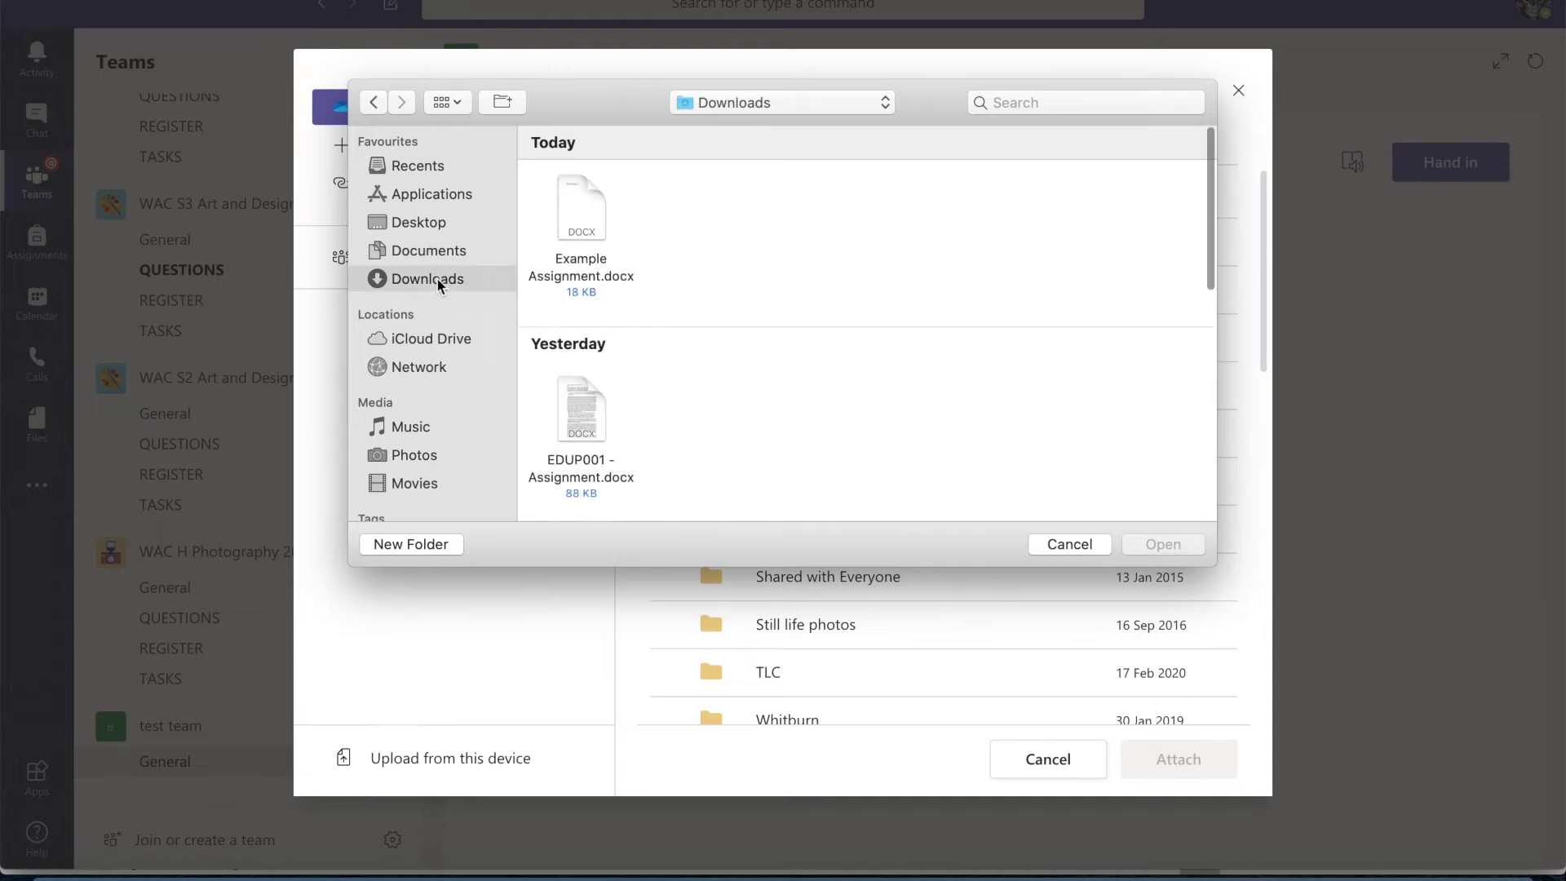
click(584, 229)
click(1162, 545)
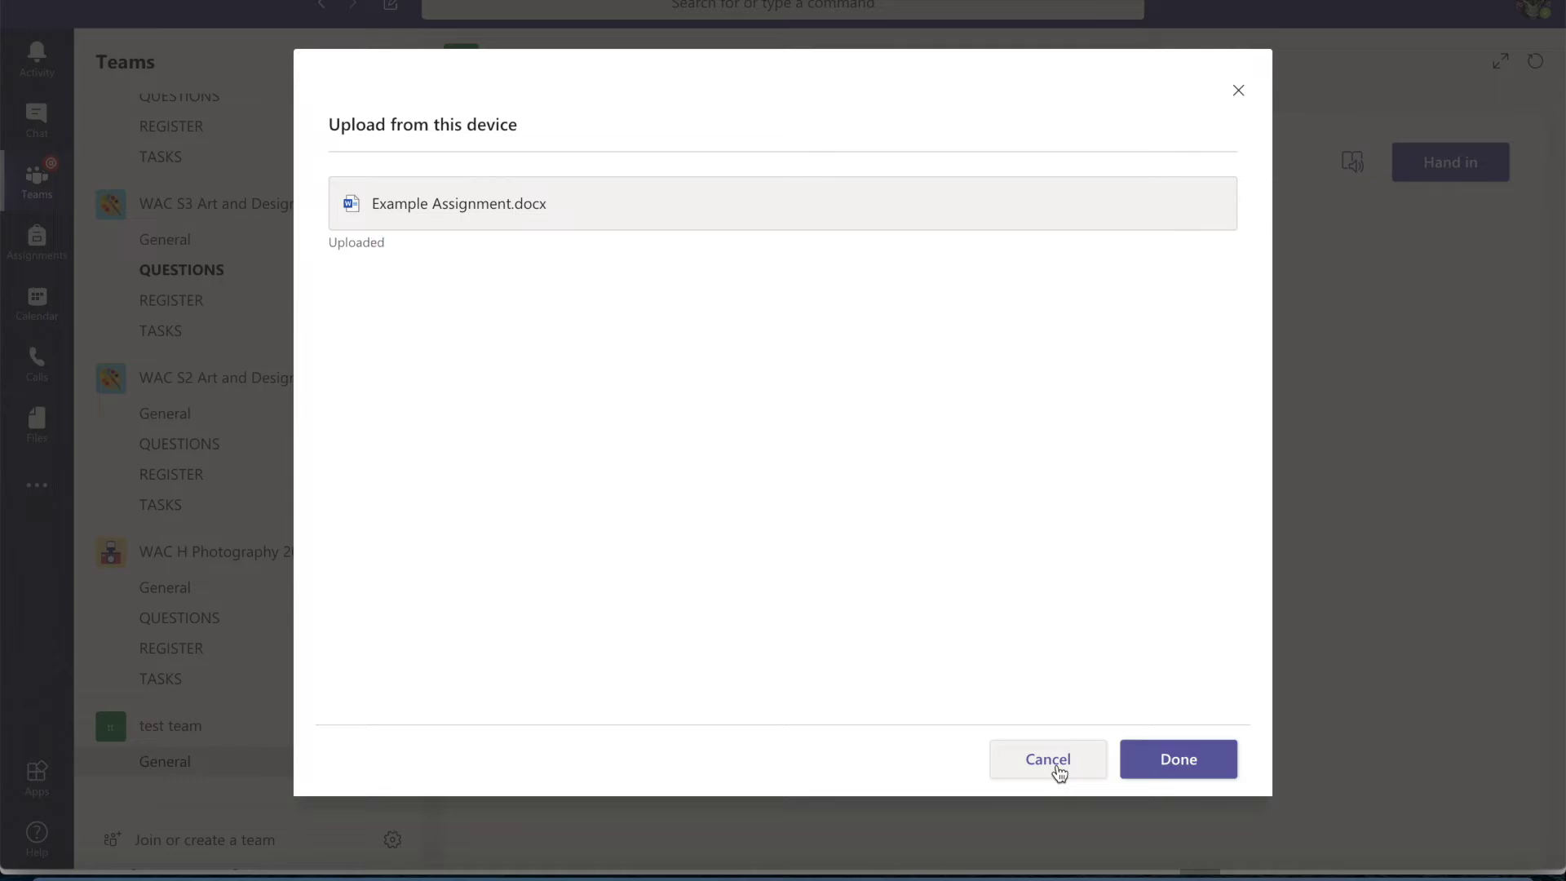
click(1182, 762)
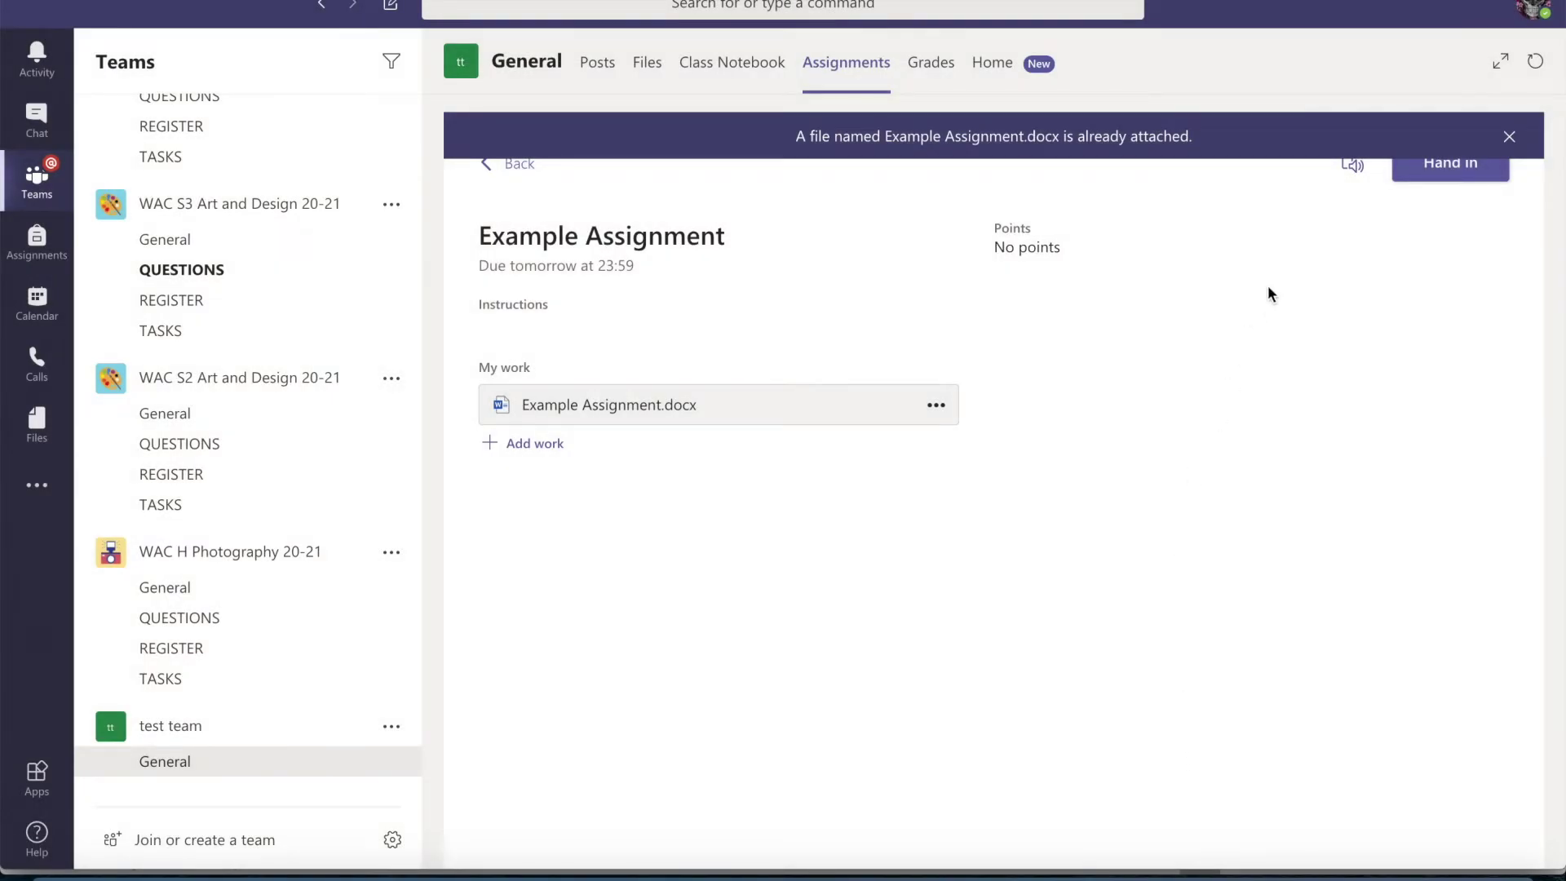
click(1510, 138)
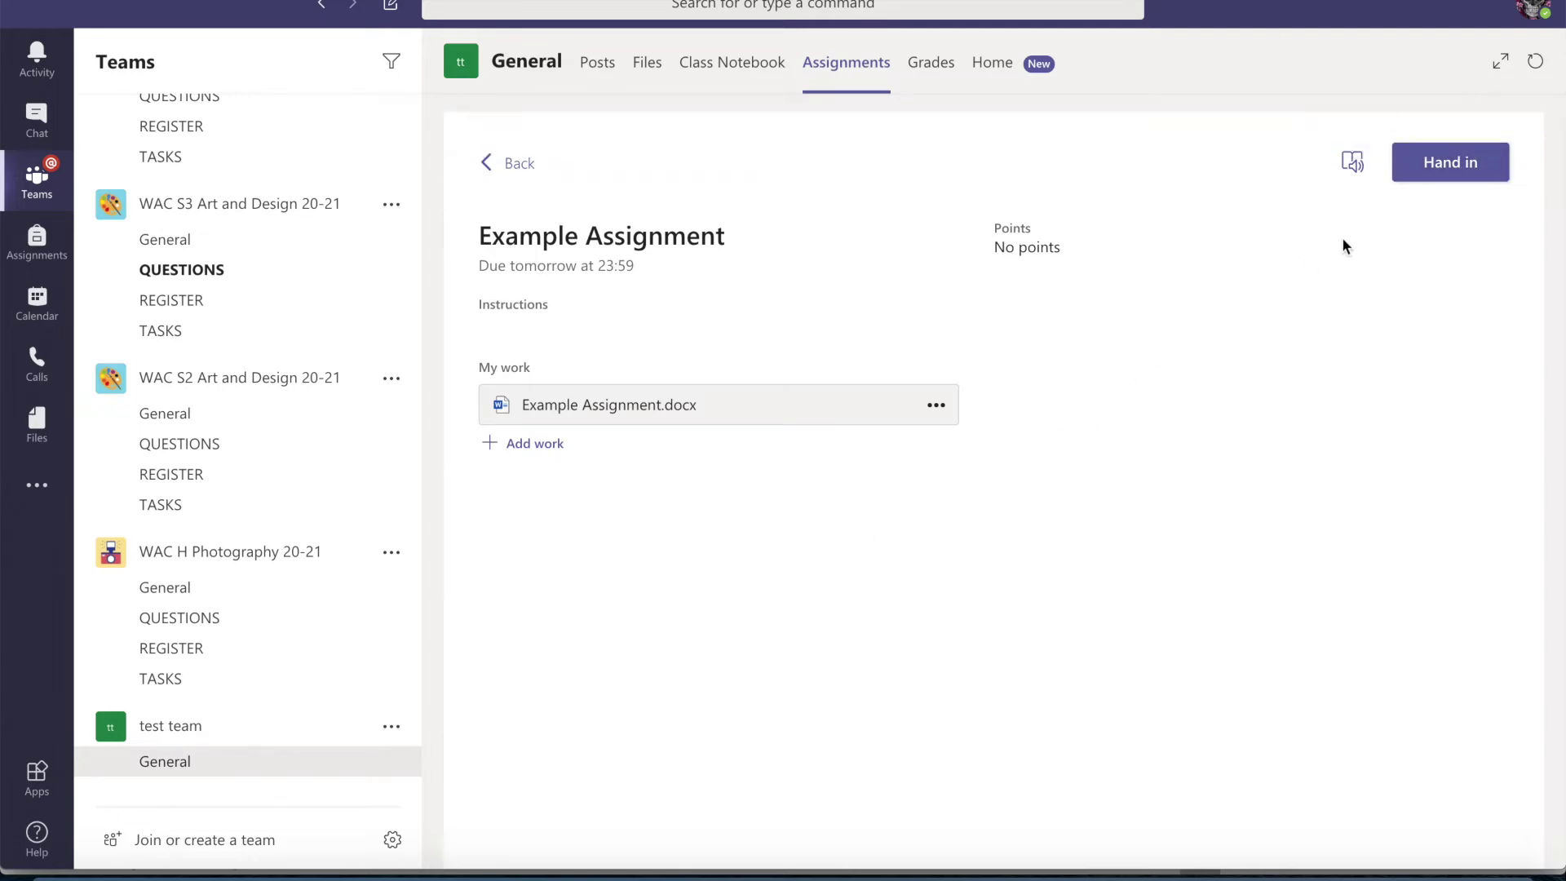
- Hand in the Example Assignment and go back to the team's assignment list
click(1444, 162)
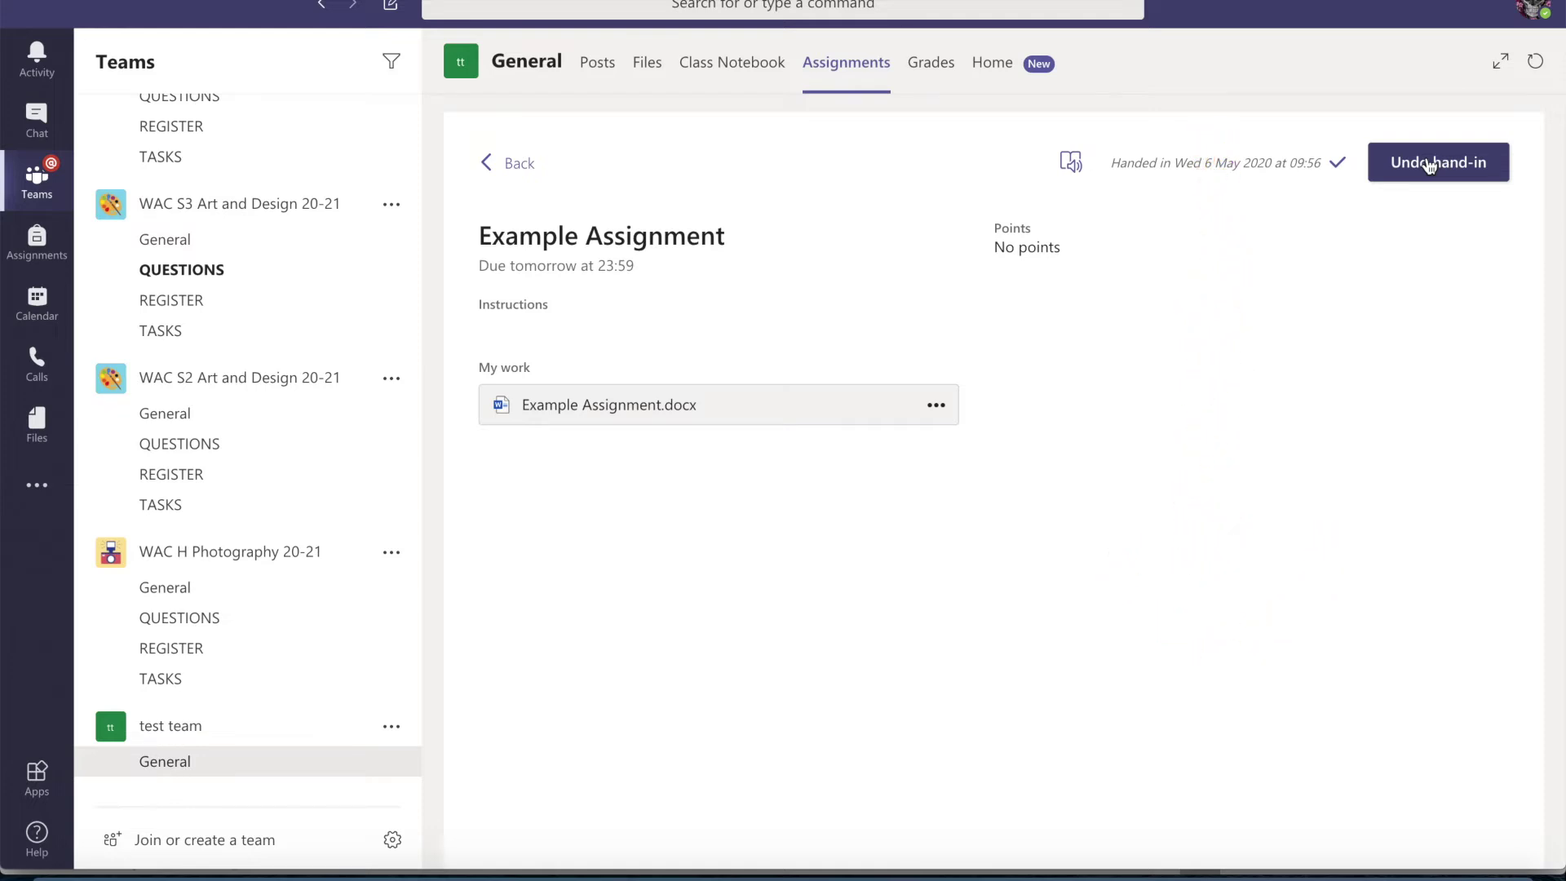
click(514, 167)
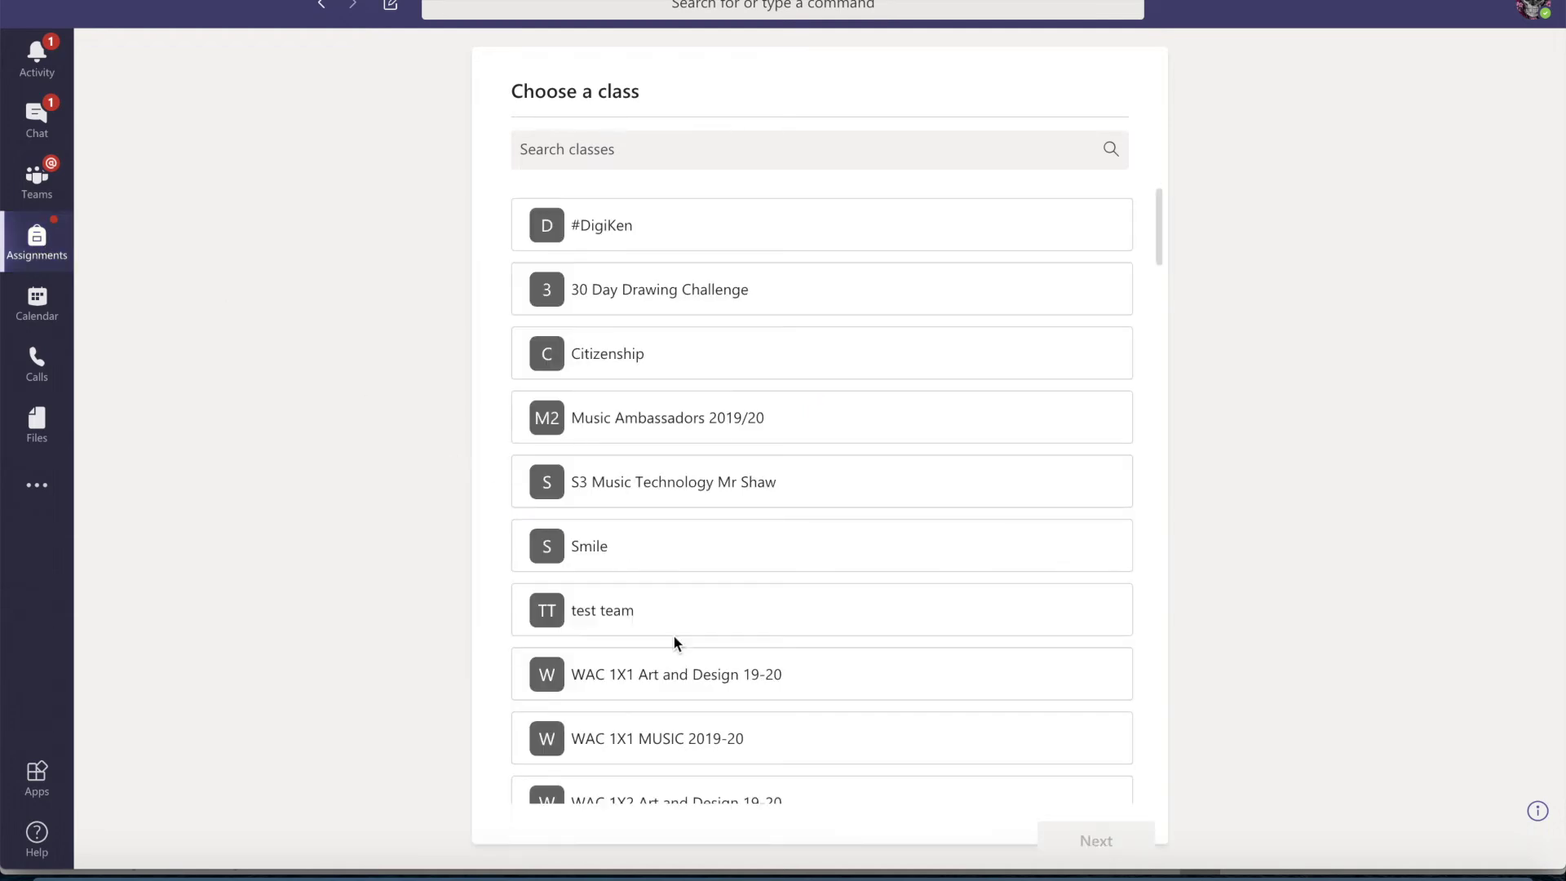
- Find test team in the list of classes and open its assignments
scroll(674, 641, down, 10)
scroll(673, 642, down, 15)
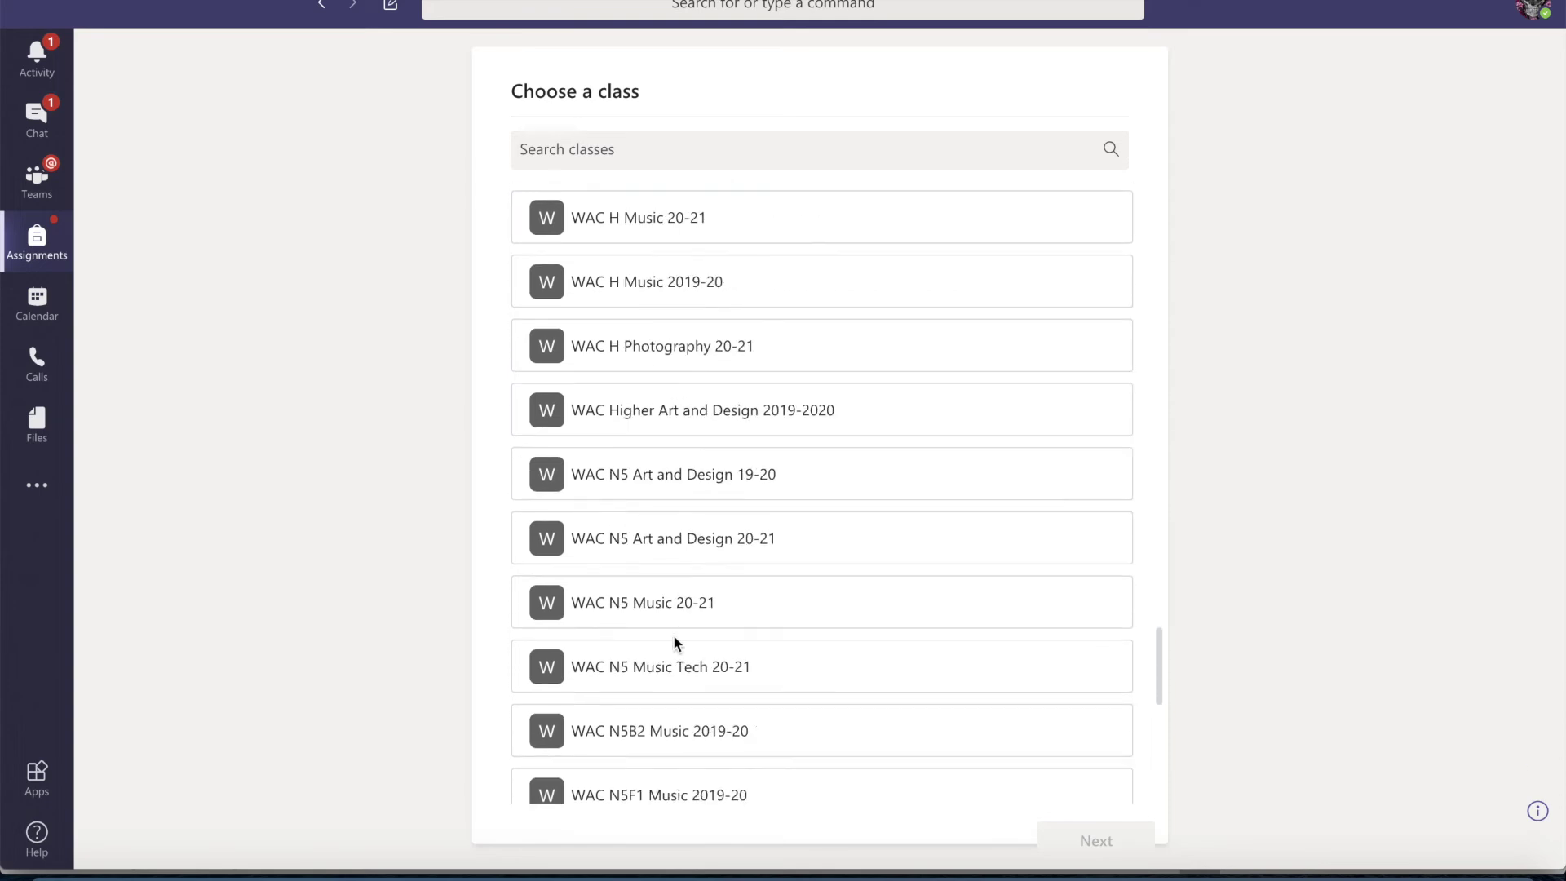
scroll(674, 641, up, 6)
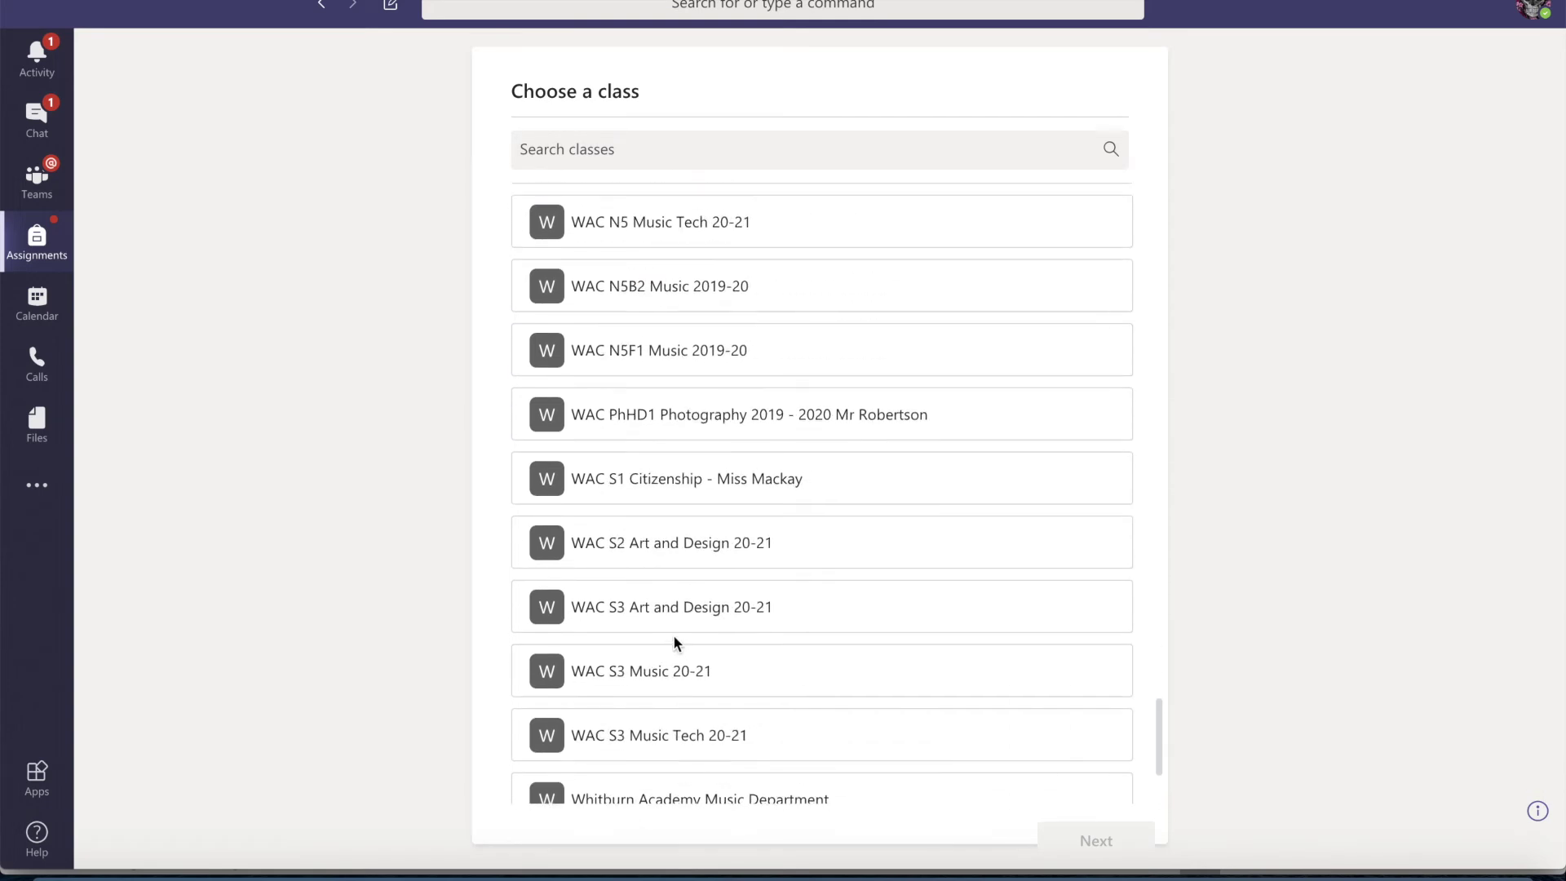
scroll(673, 642, up, 8)
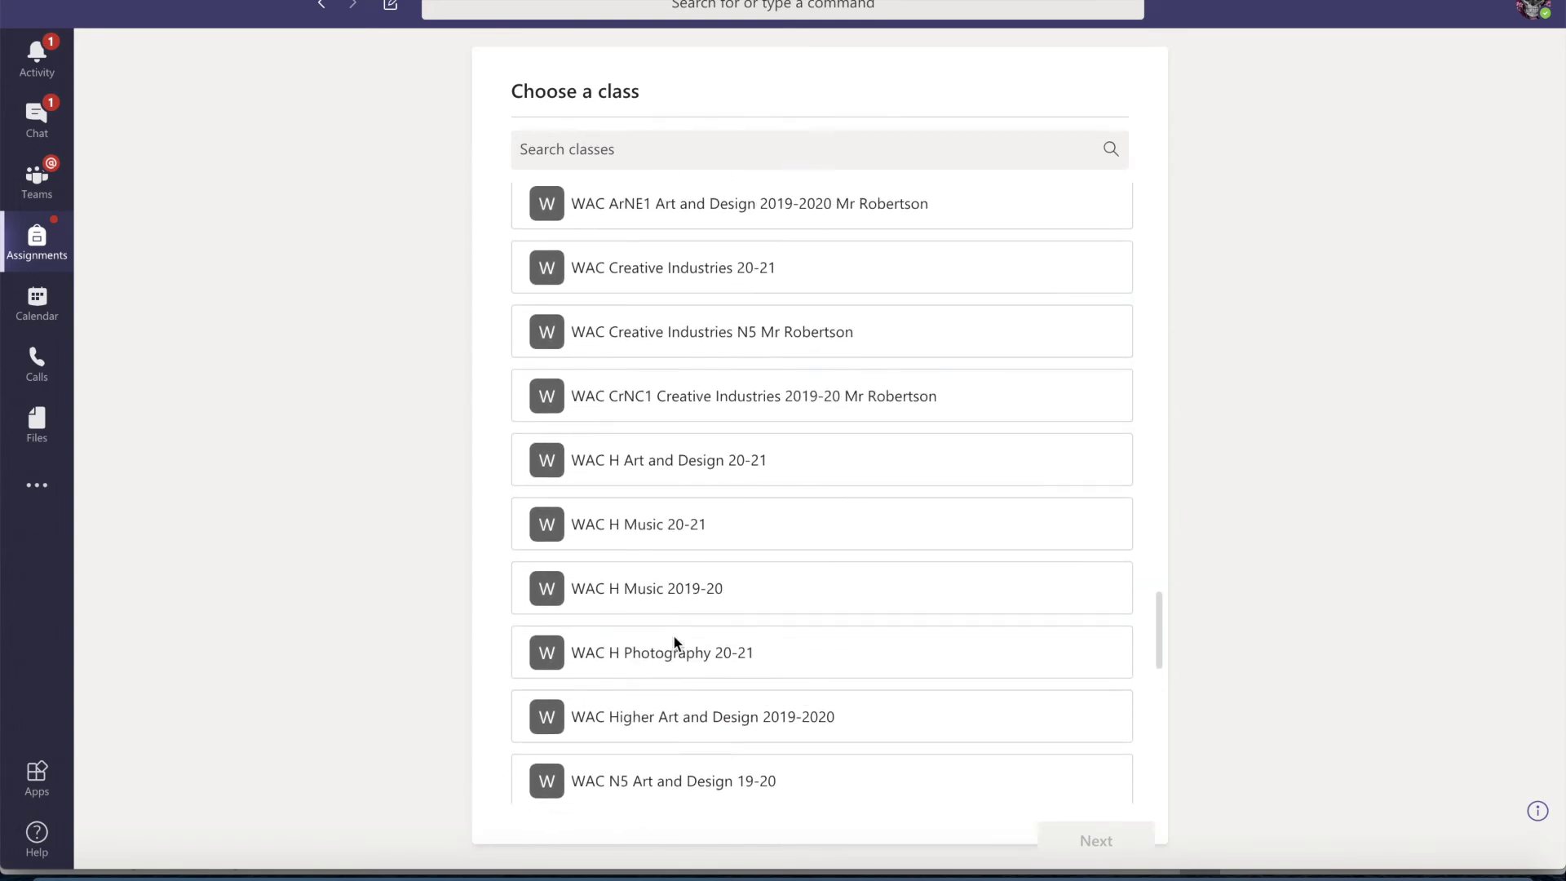
scroll(673, 642, up, 7)
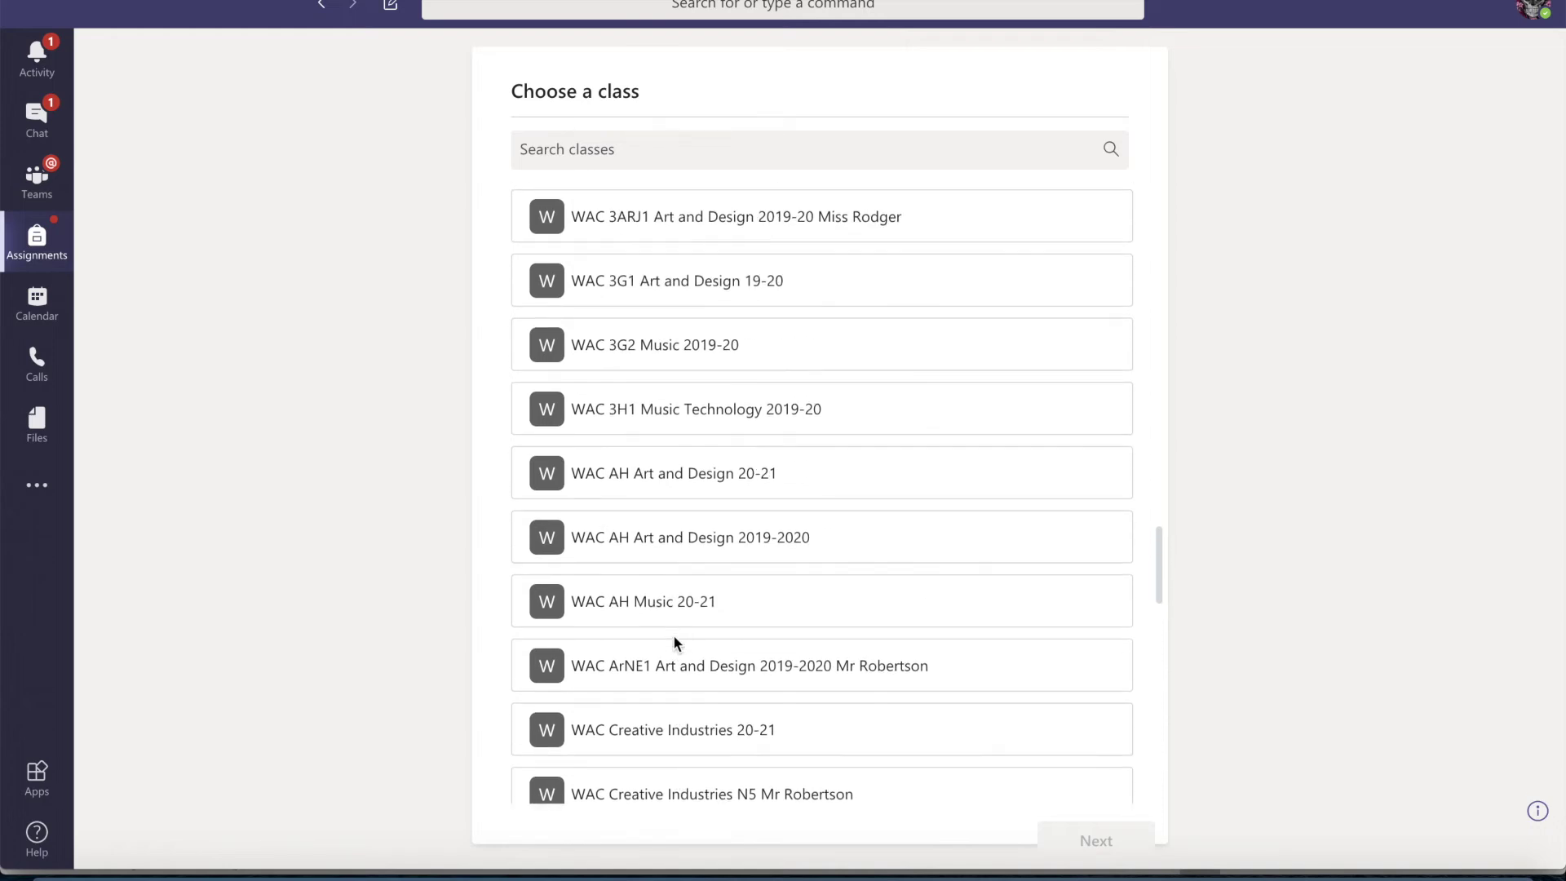
scroll(674, 642, up, 7)
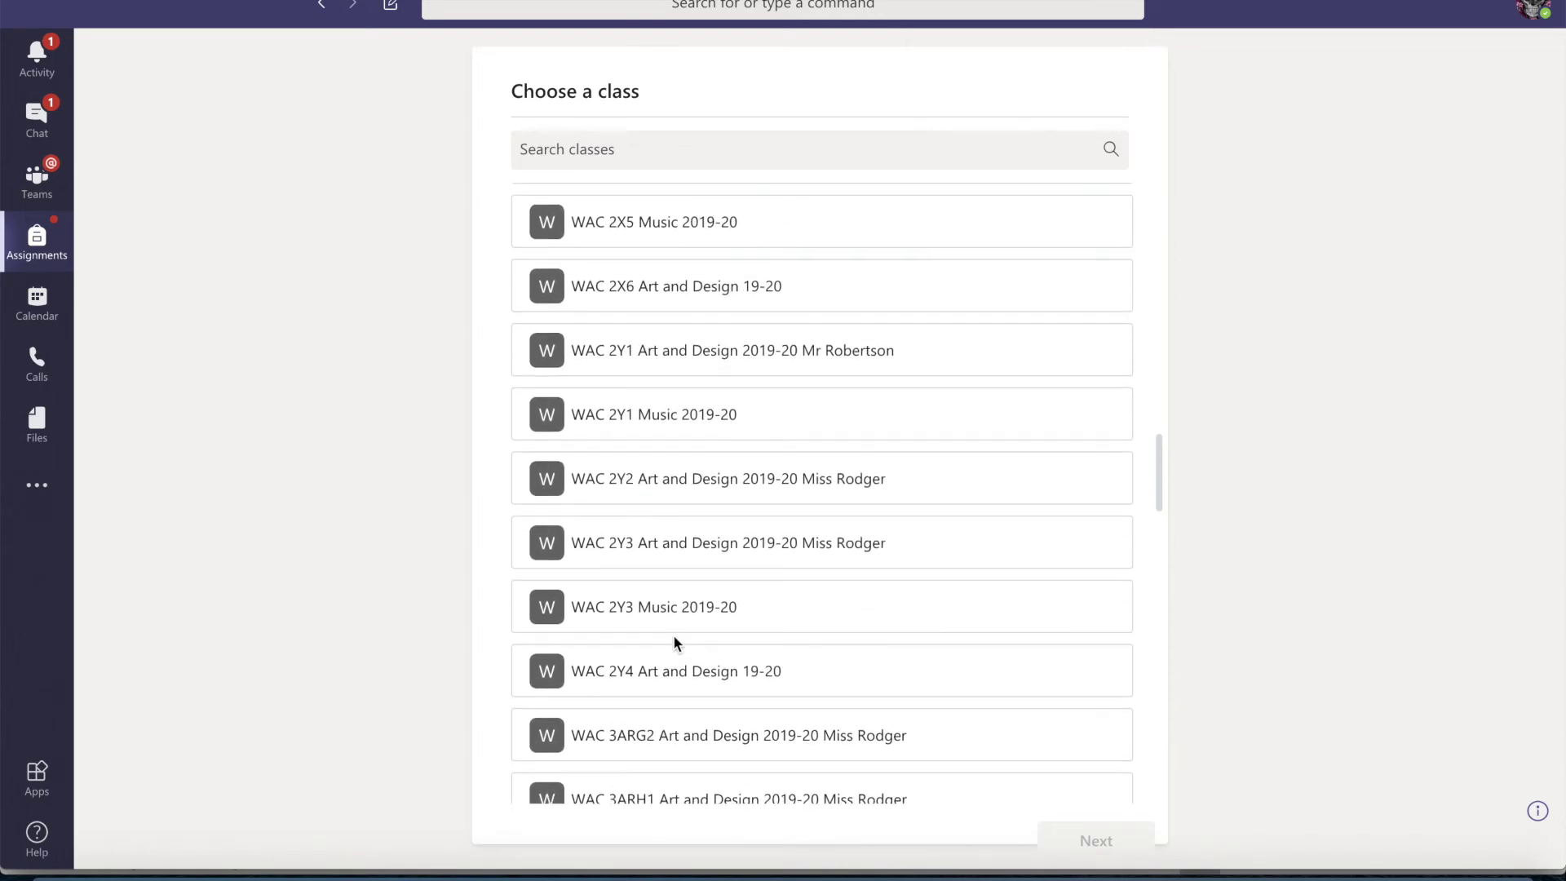
scroll(674, 642, up, 8)
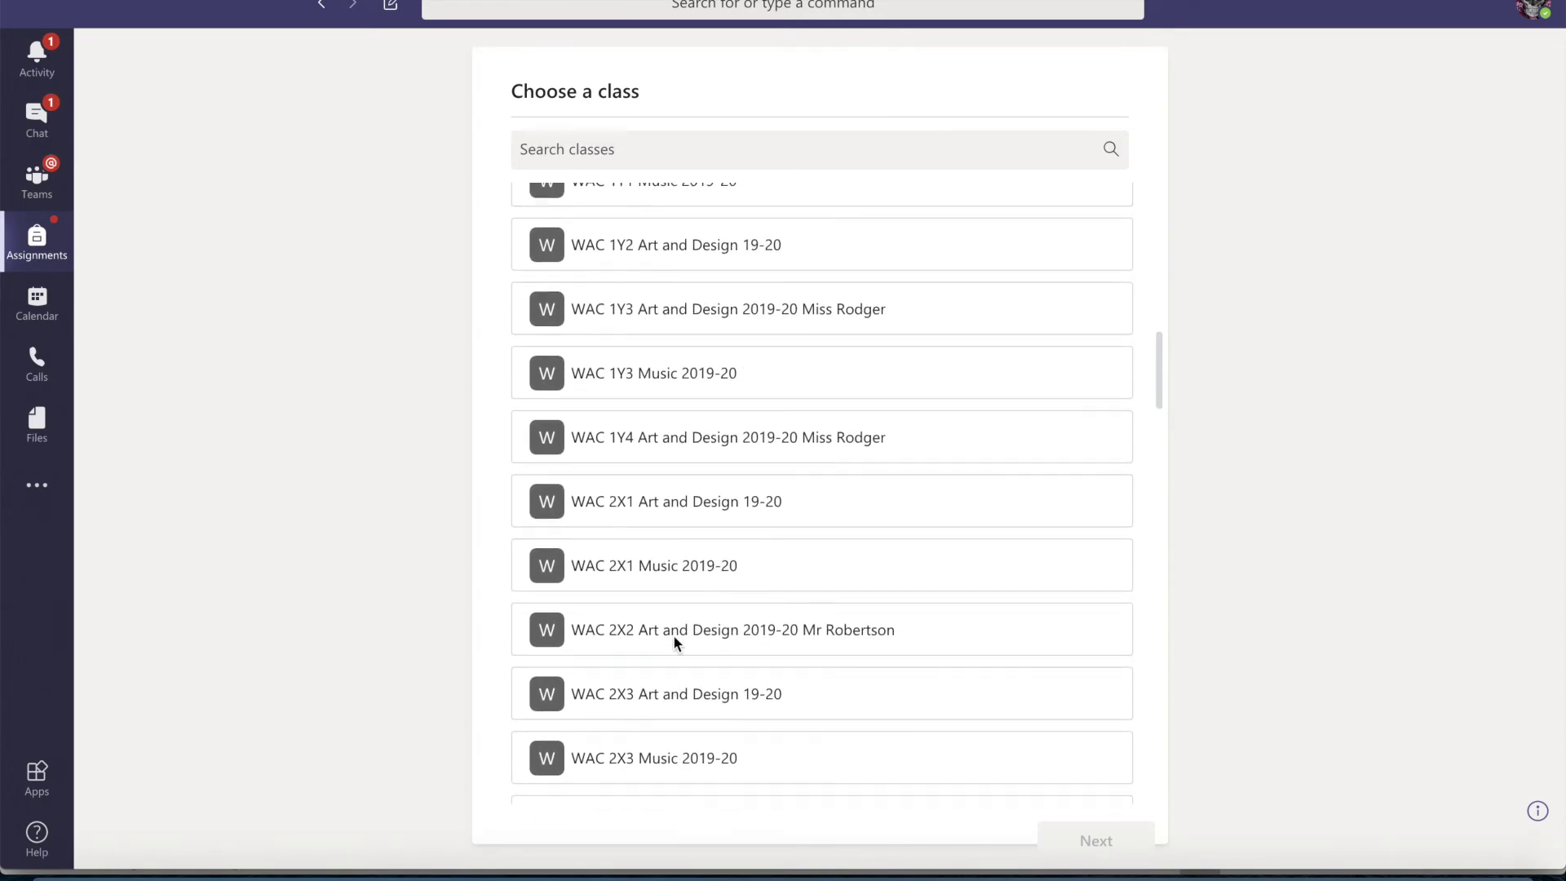
scroll(673, 635, up, 5)
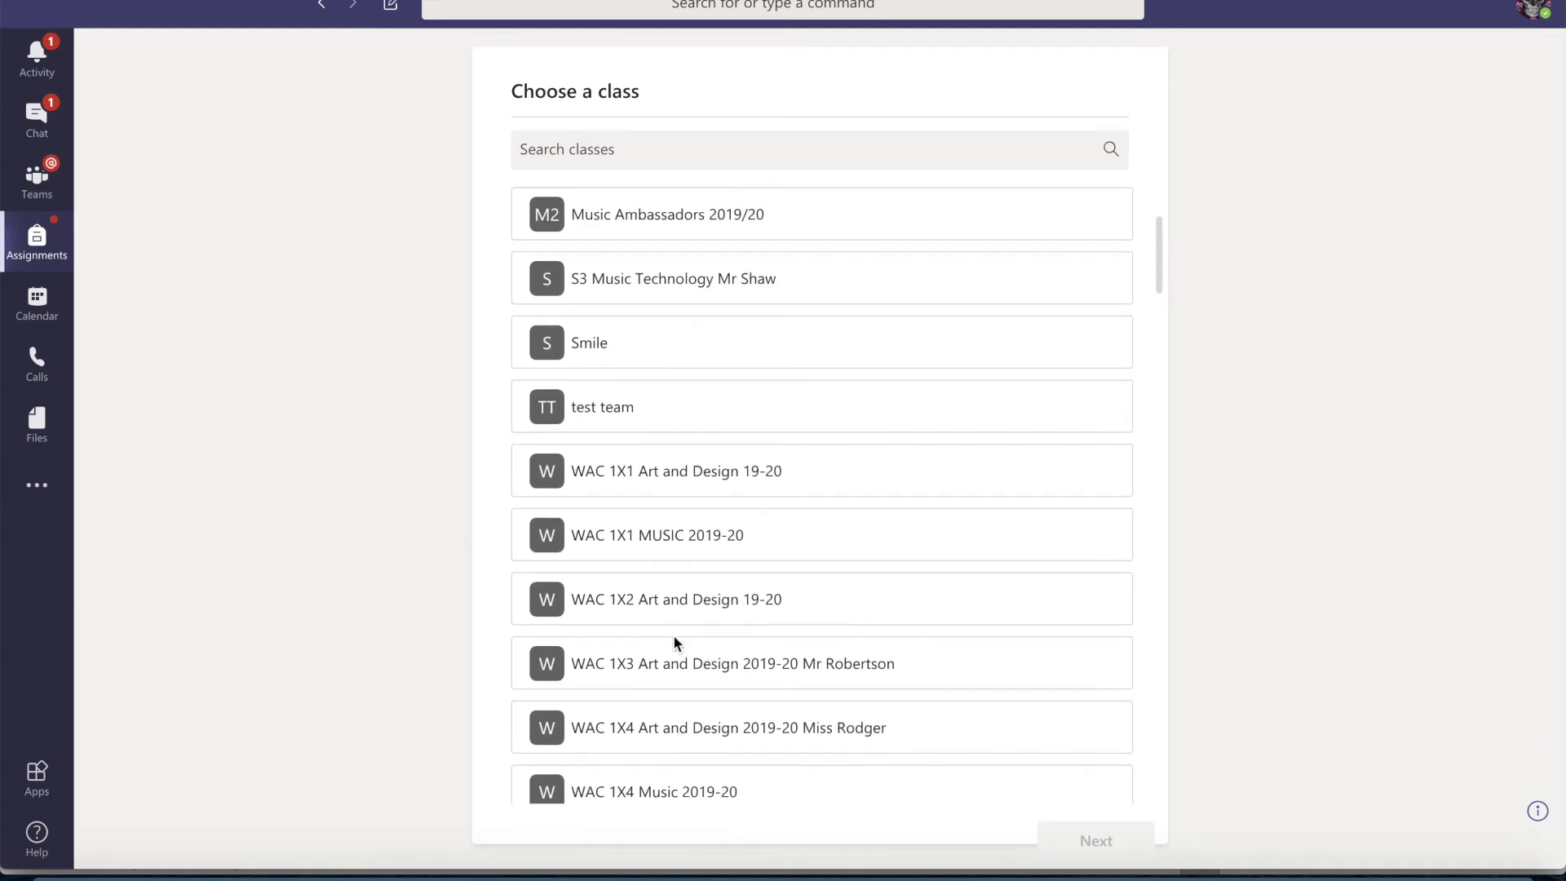
click(624, 429)
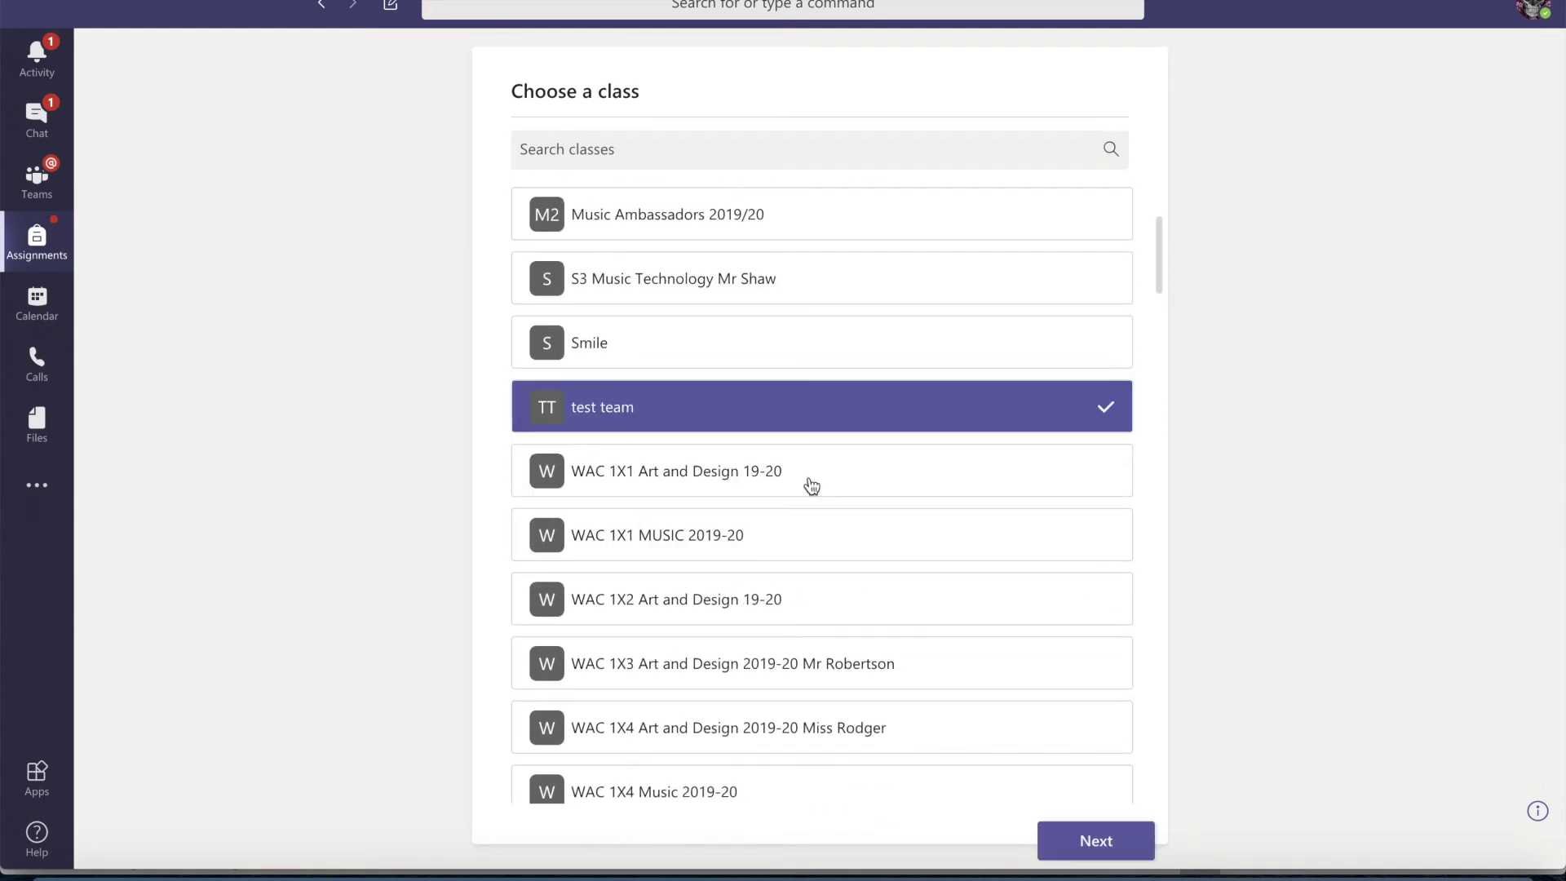
click(1097, 841)
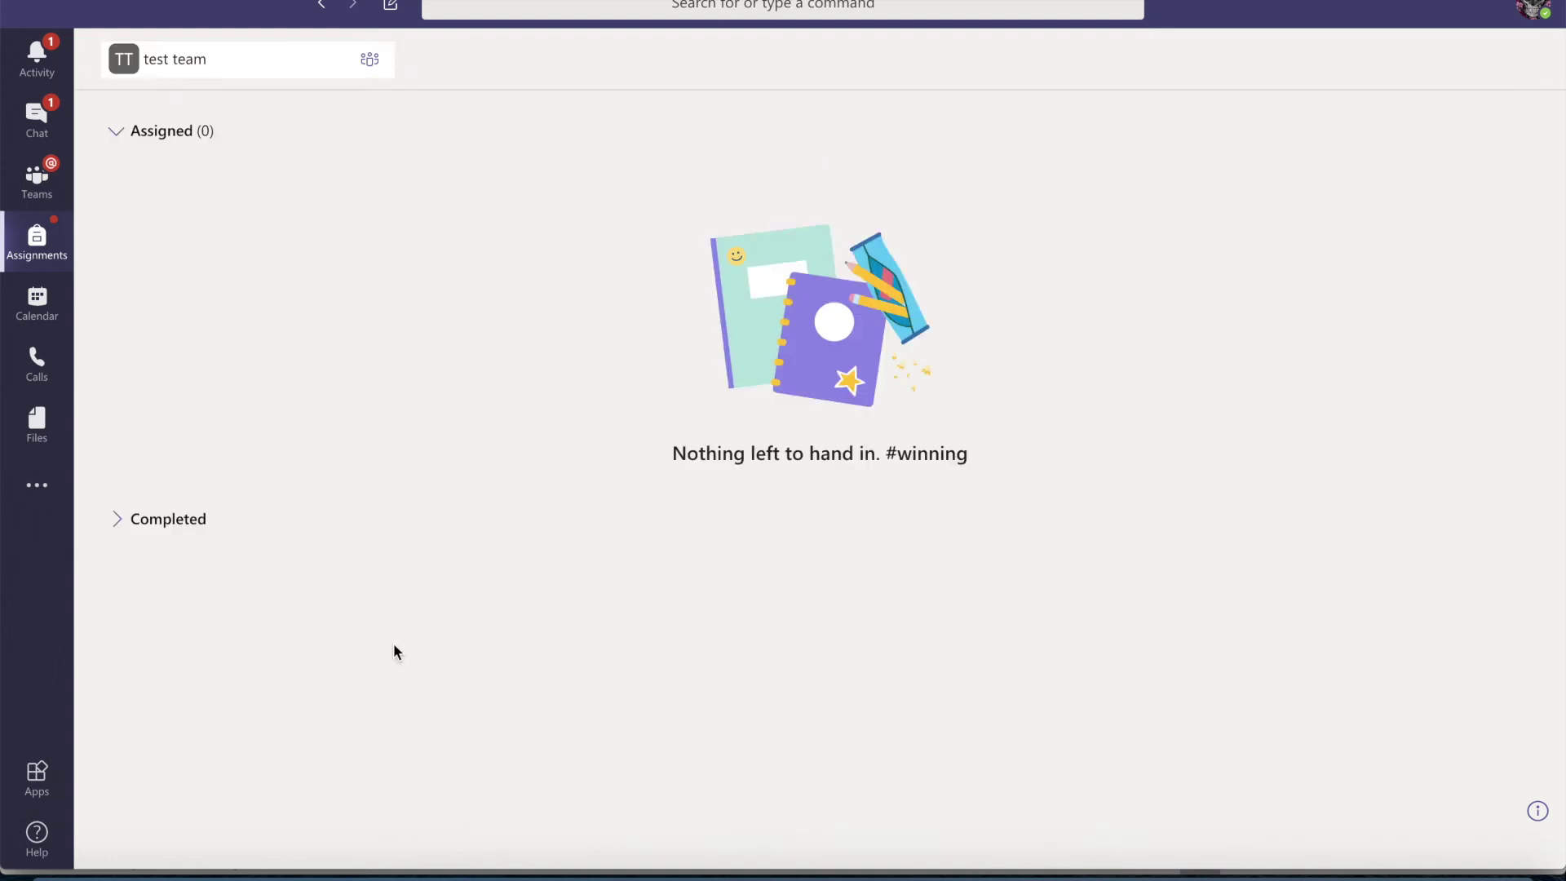
- Open the returned Example Assignment from test team's completed assignments to read the teacher's feedback
click(170, 524)
scroll(206, 659, down, 2)
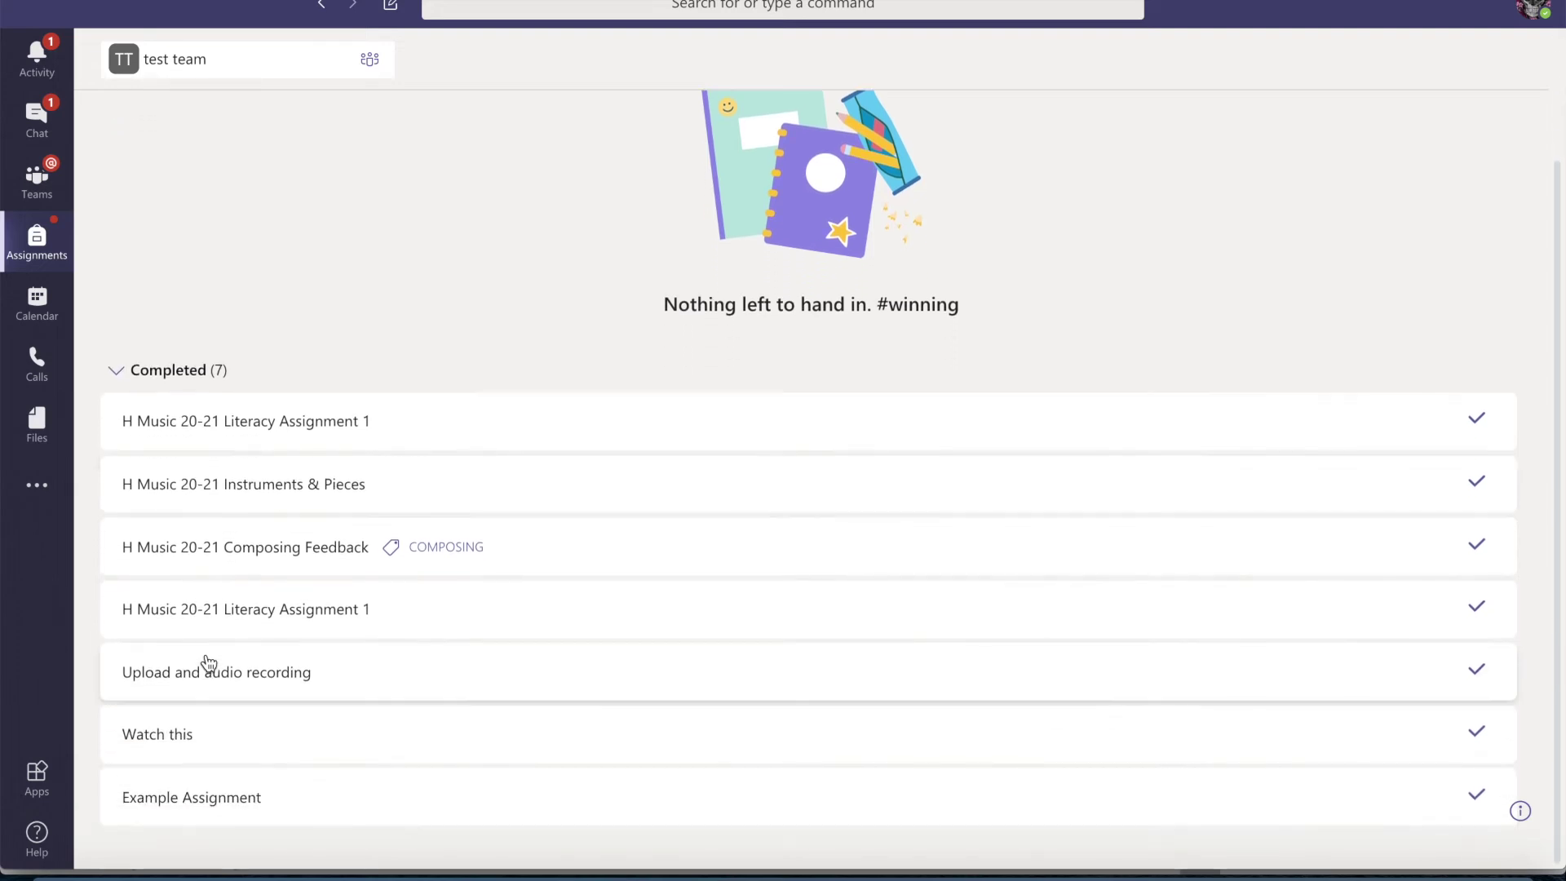
click(212, 799)
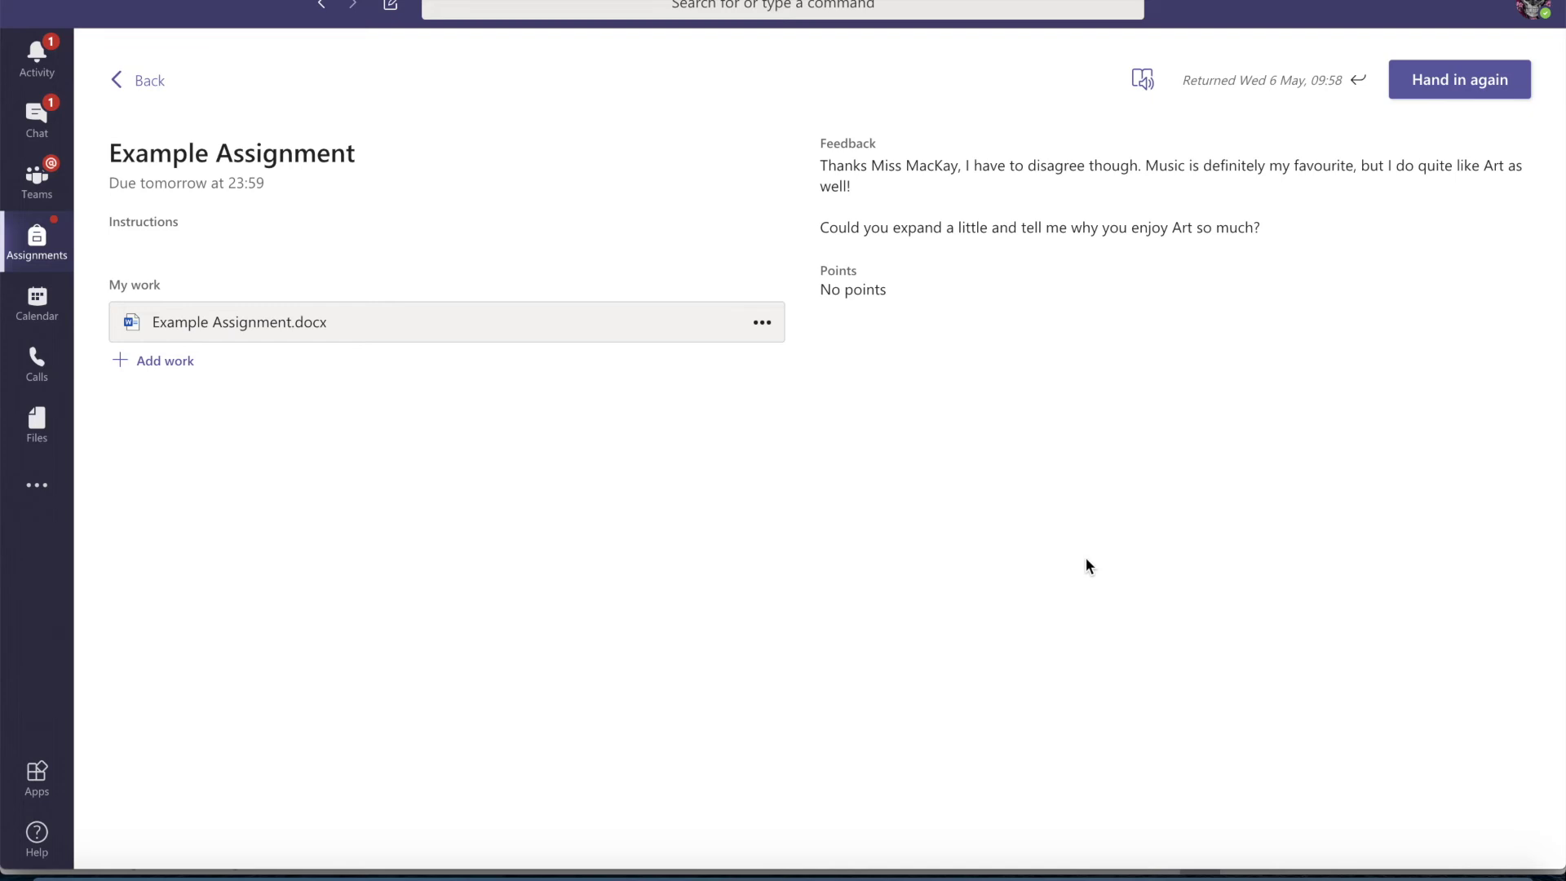
- Open the attached Example Assignment.docx for editing in the browser
click(723, 329)
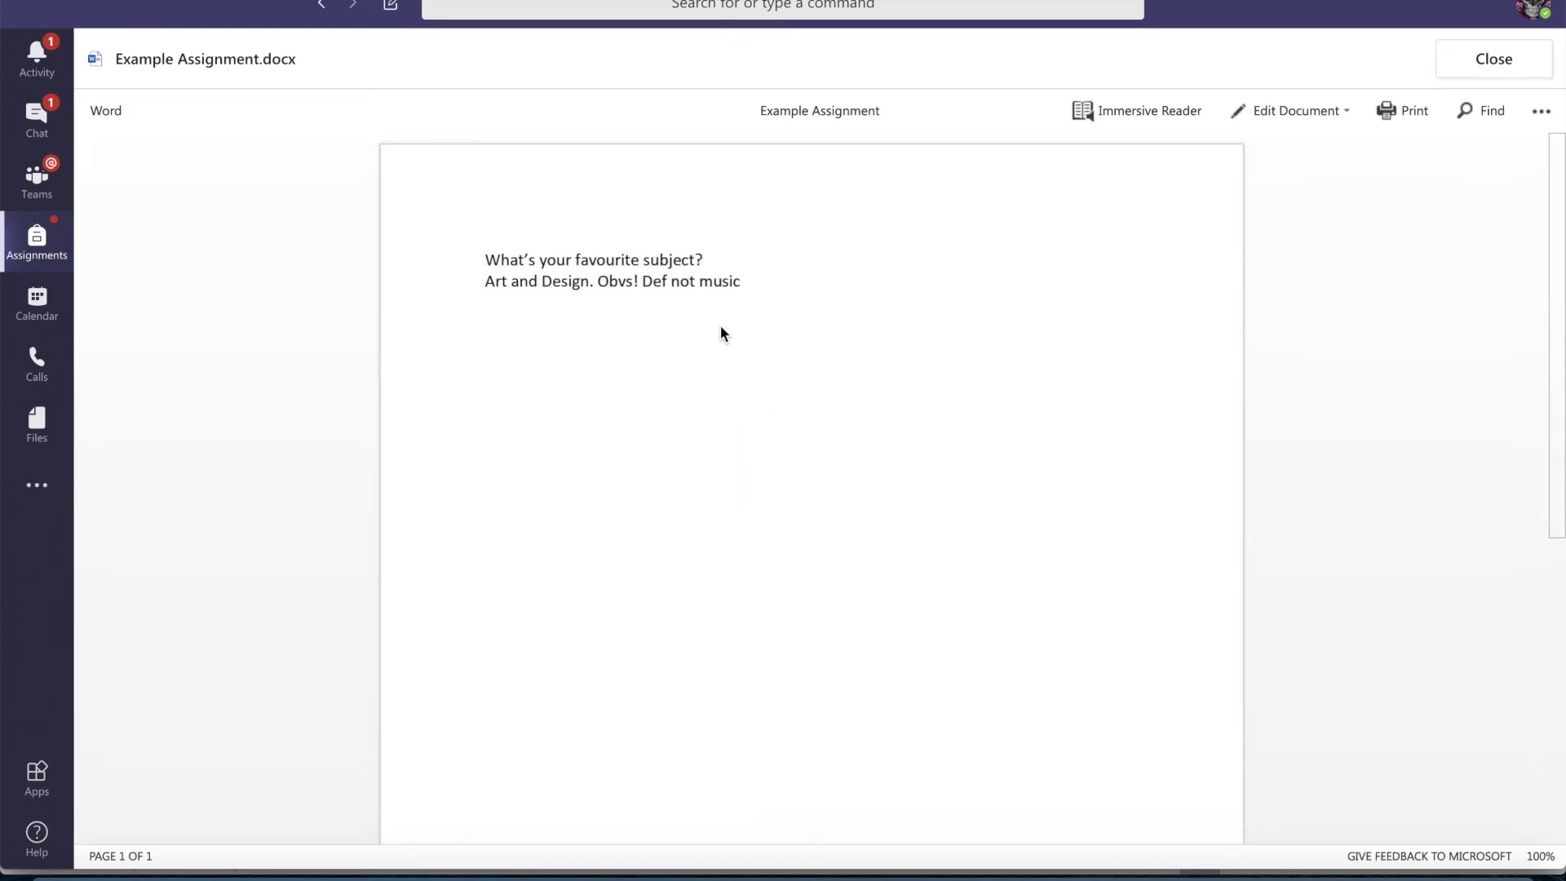
click(1310, 112)
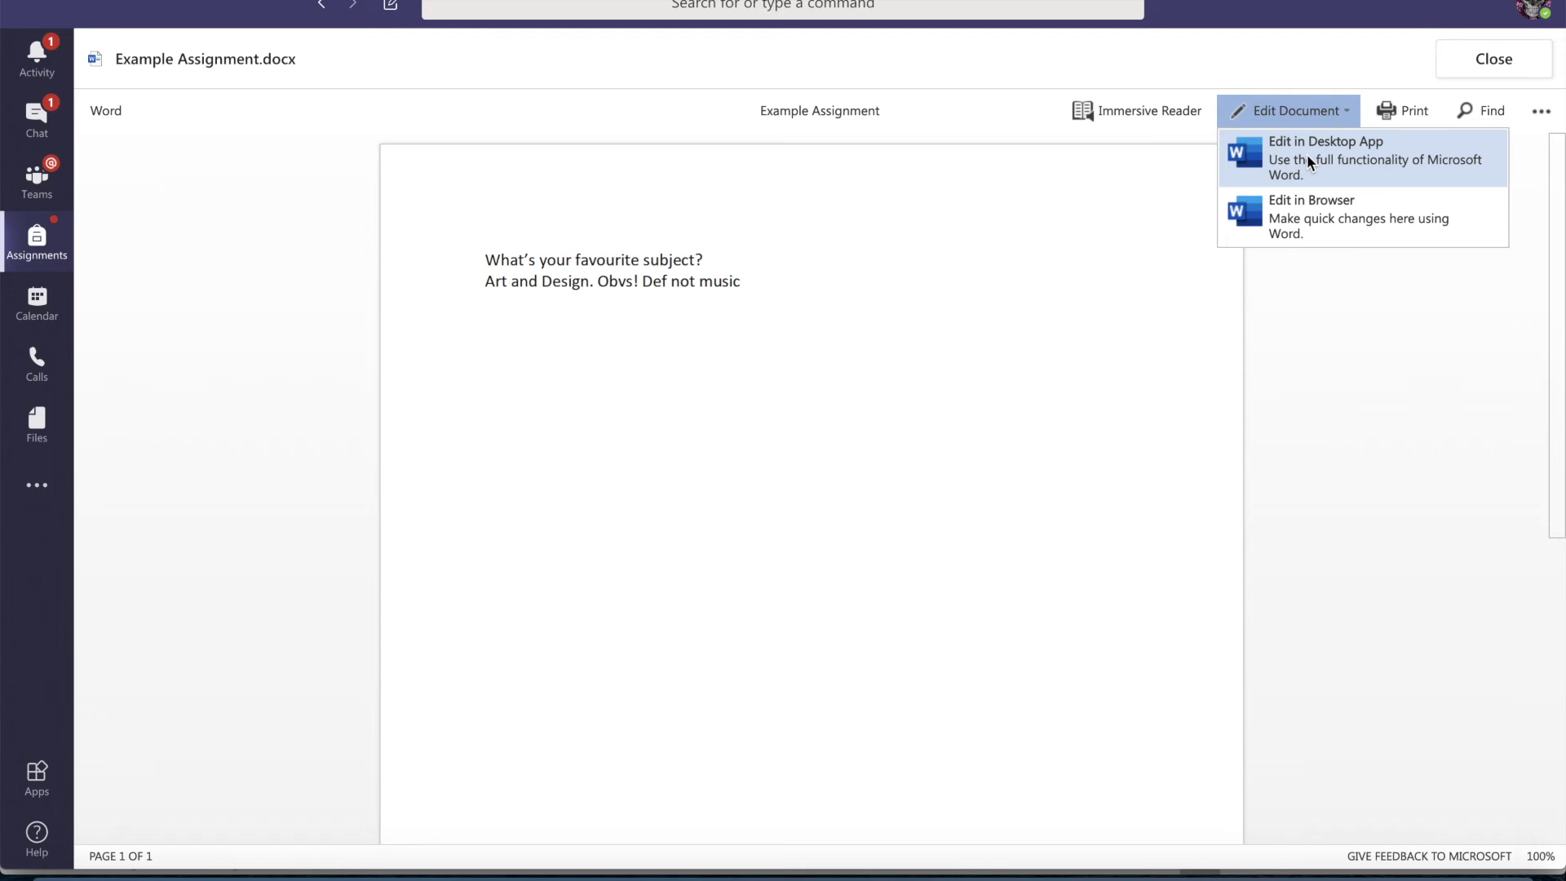
click(1306, 219)
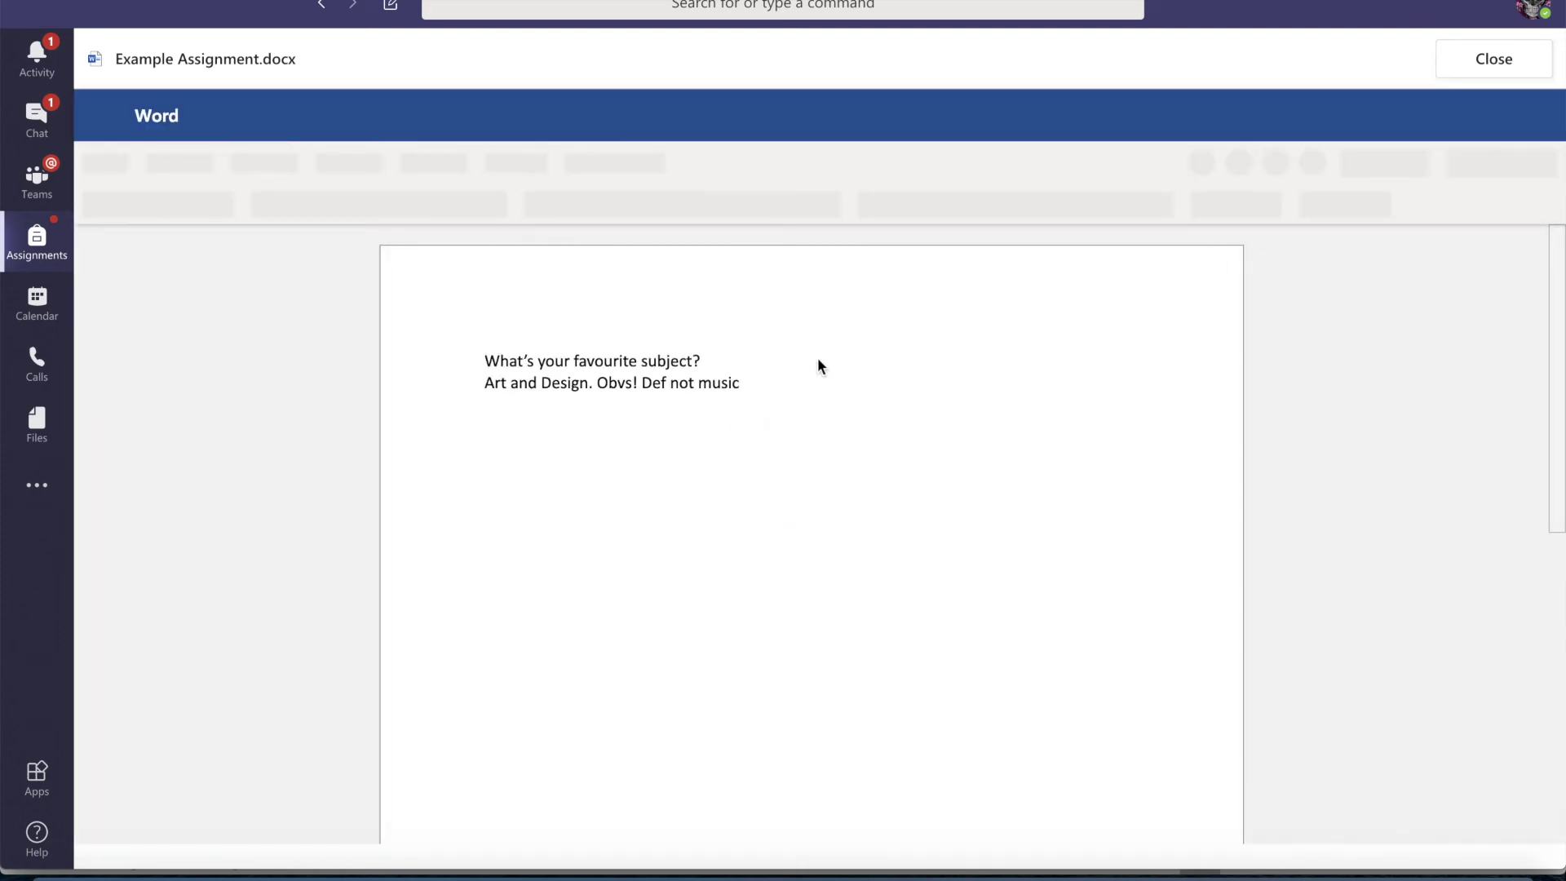
- Add below the existing answer: "Art is great because you get to work with messy thing's like paint. Im also tone deaf so music is not for me."
click(748, 387)
key(Return)
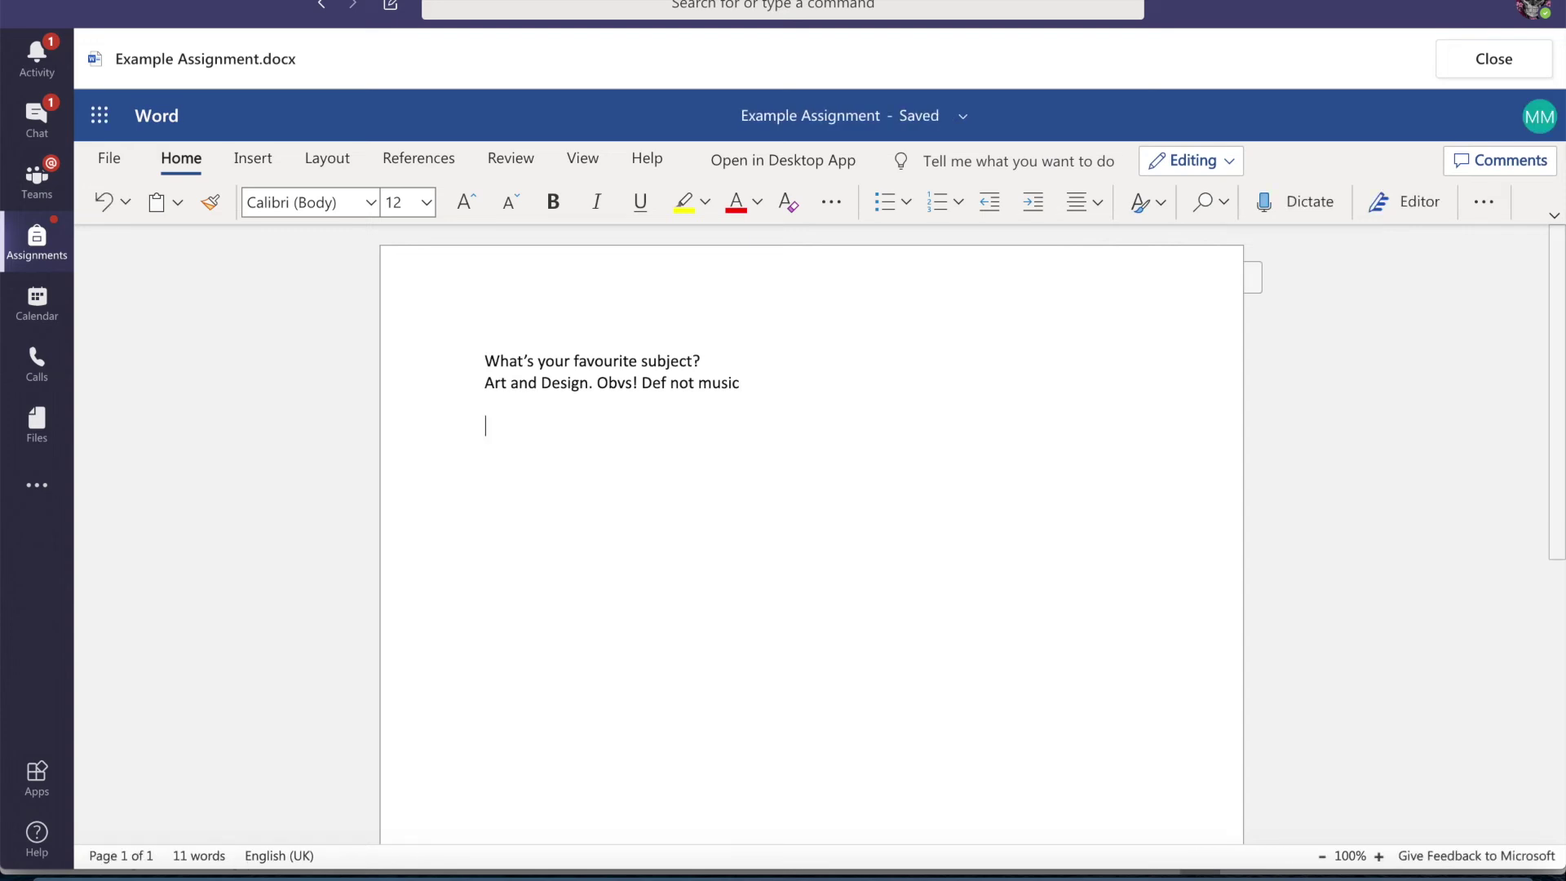
text(Art is great because )
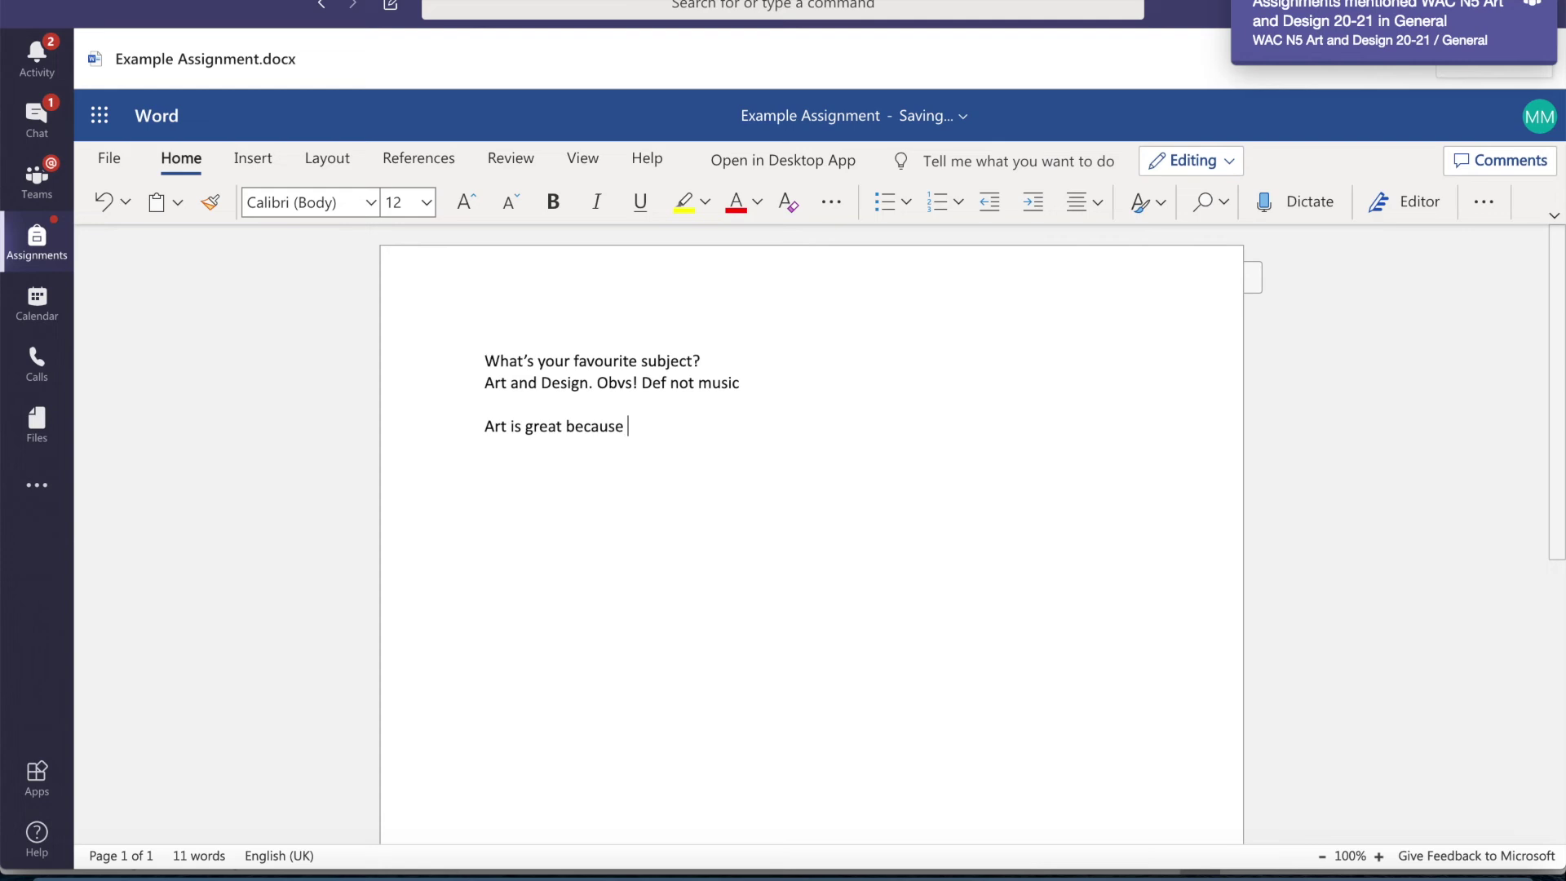
text(you get to work with mess)
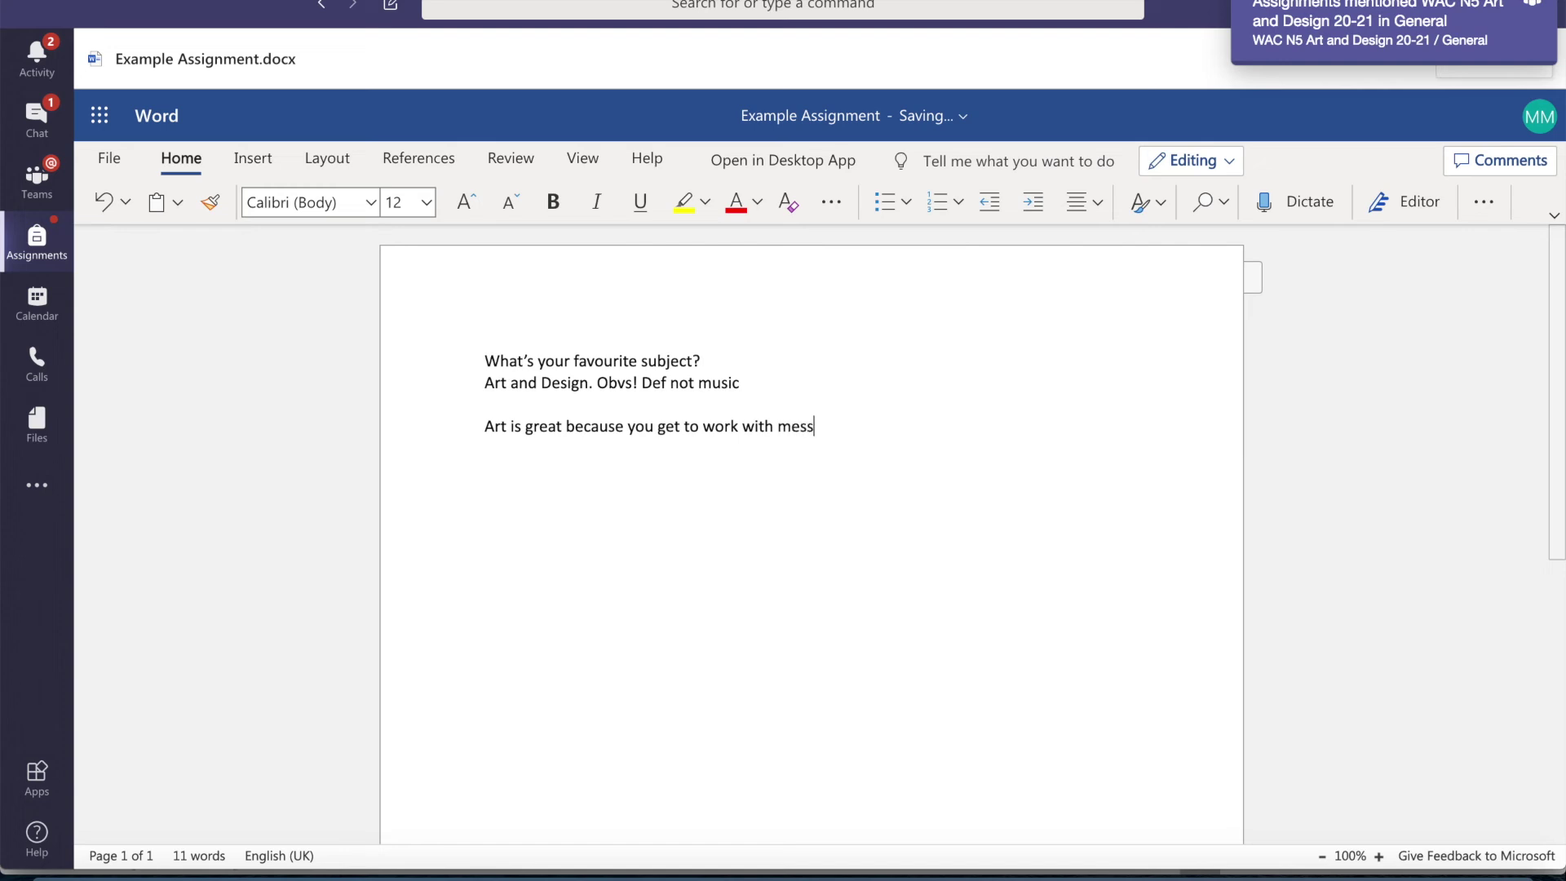
text(y t)
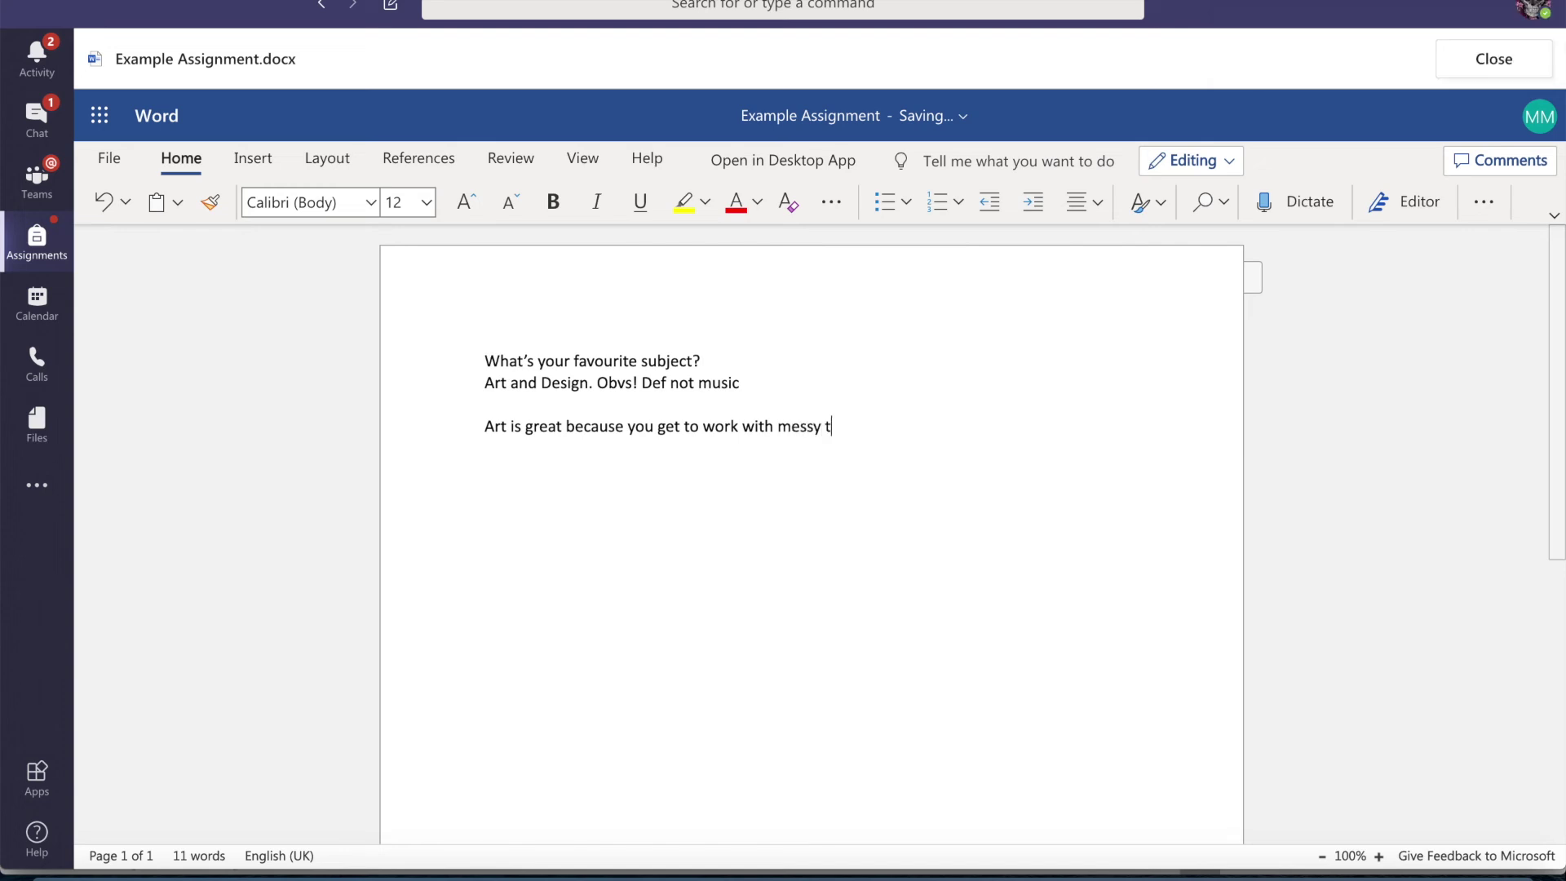
text(hing's like paint. Im a)
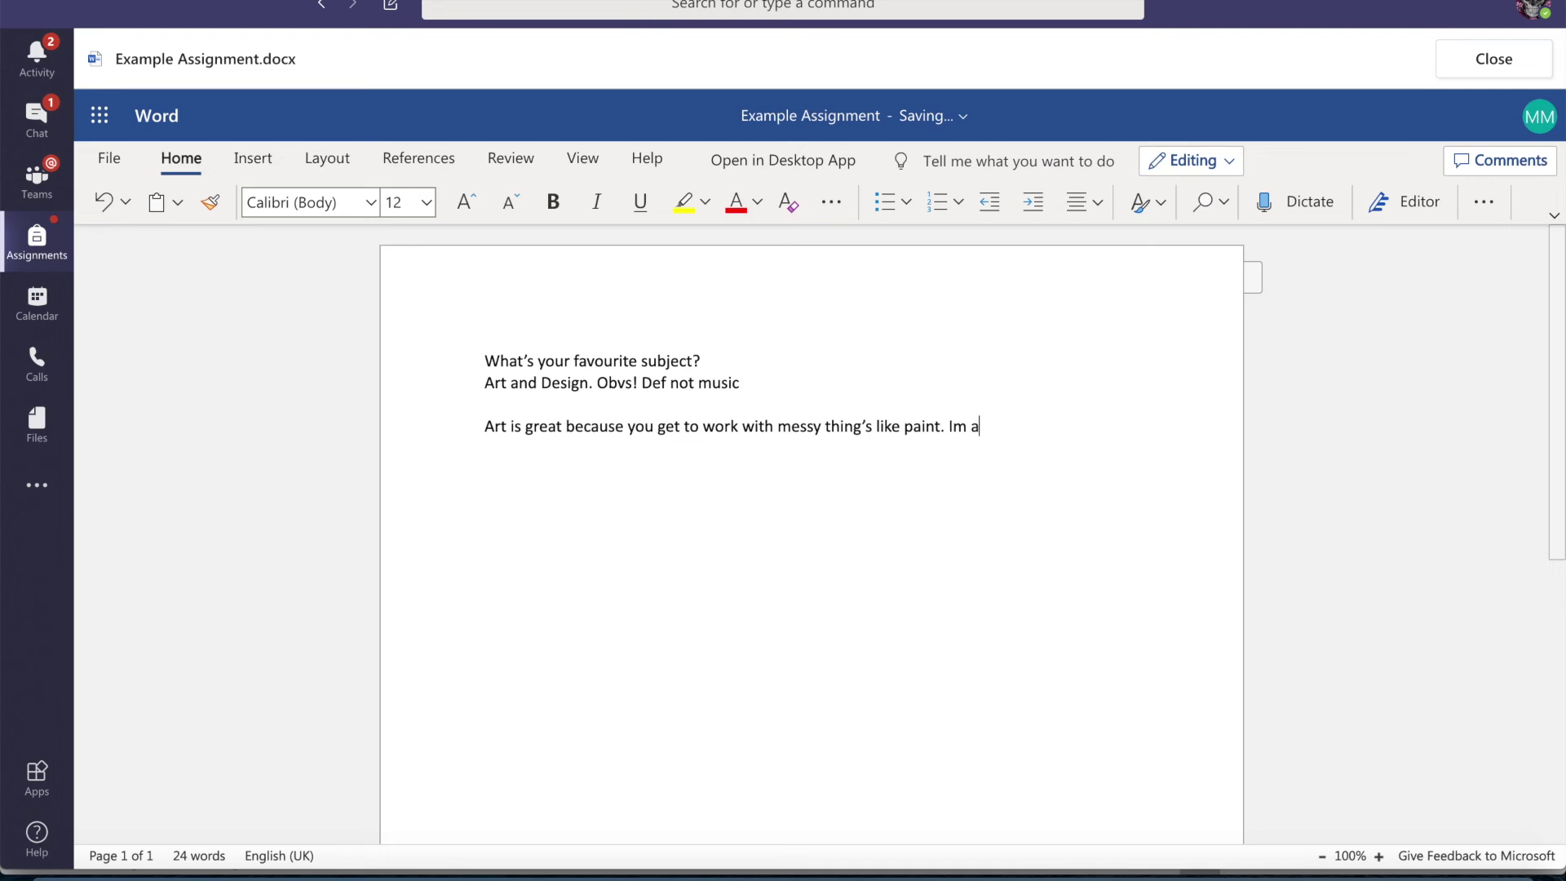
text(lso tone deaf so mus)
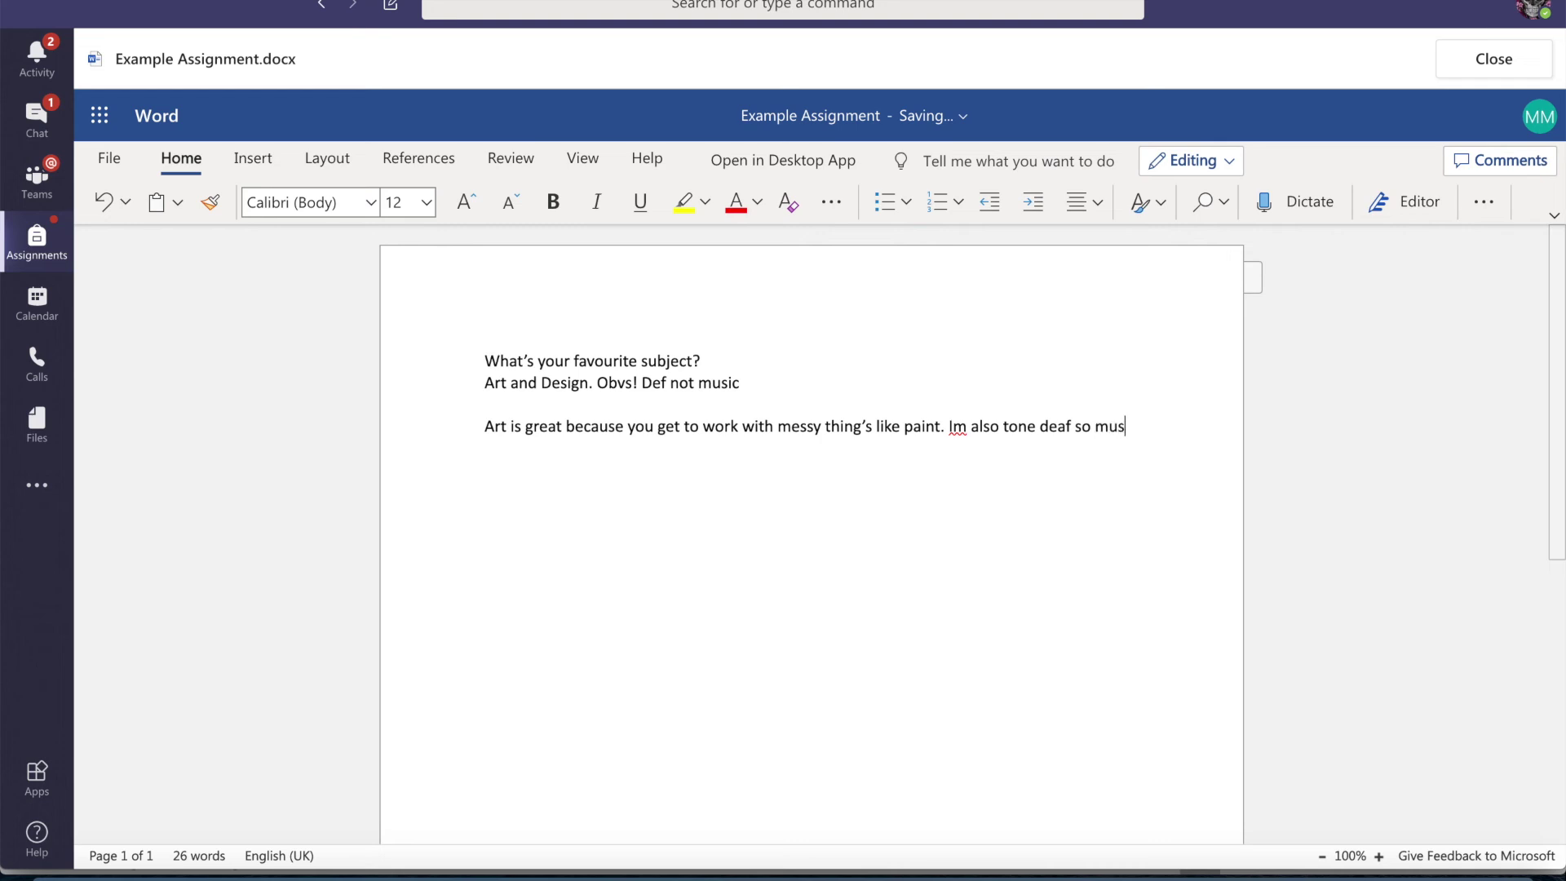
text(ic is not for me.)
- Correct the misspelled "Im" to "I'm" in the new paragraph
right_click(956, 424)
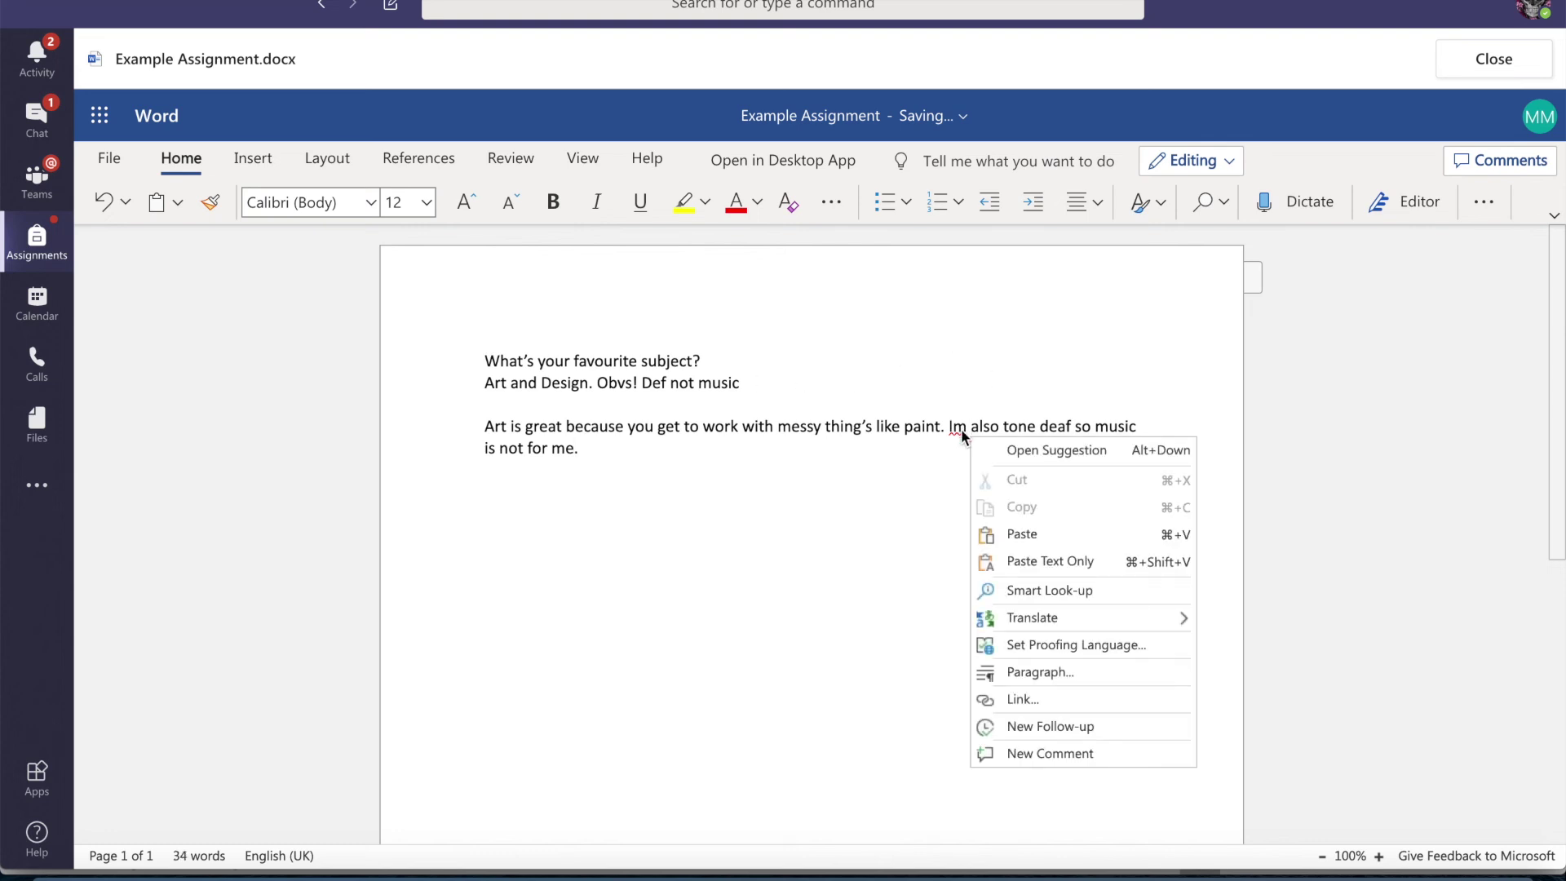
click(958, 429)
text(')
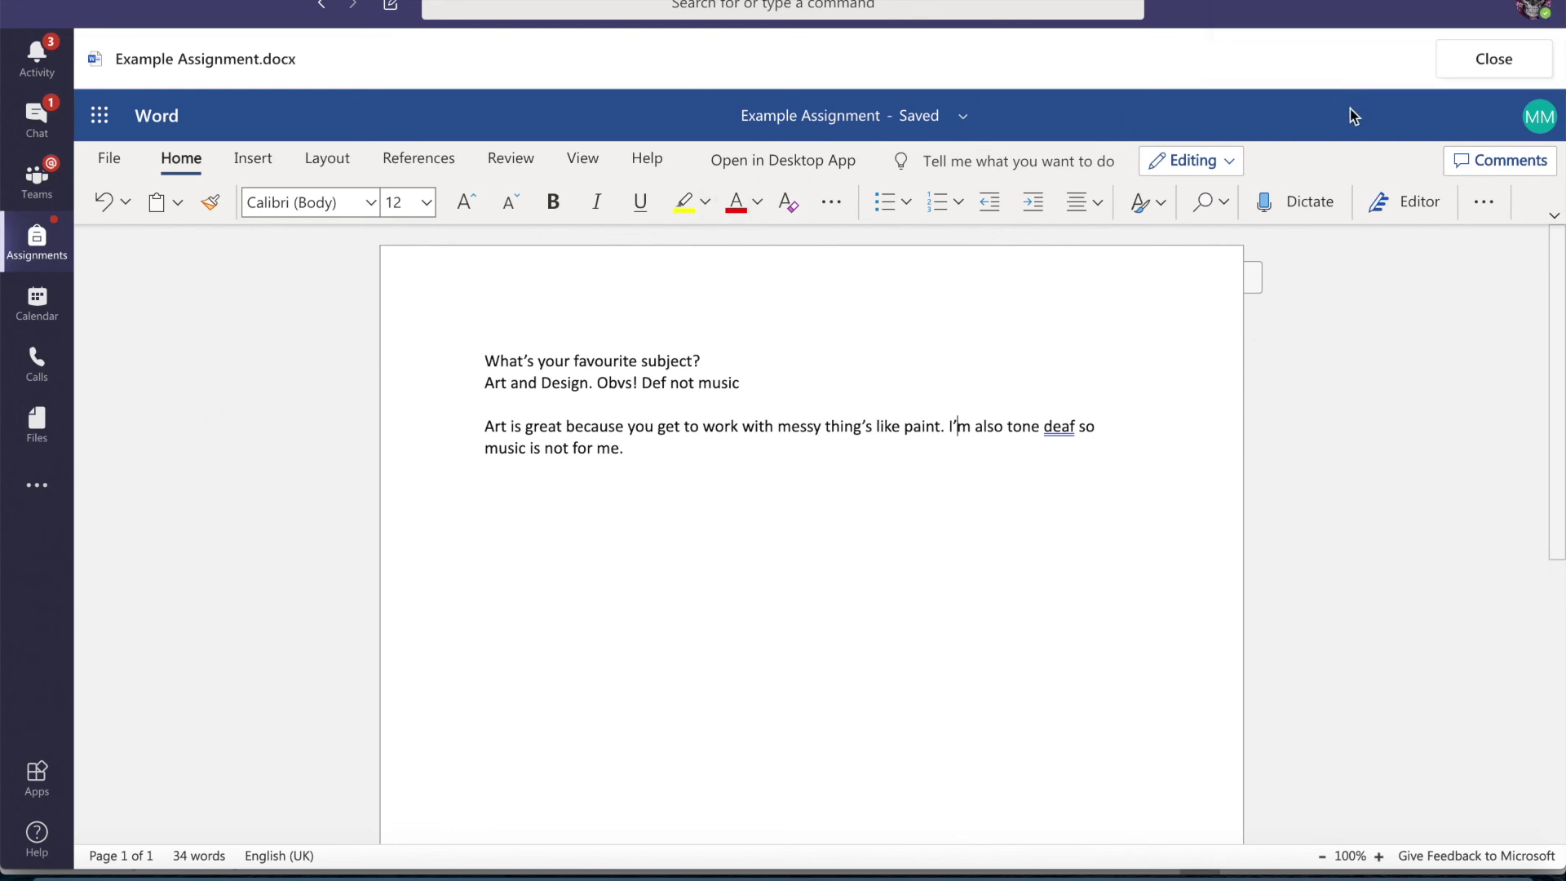
- Close the edited document, hand in the Example Assignment again and return to test team's assignment list
click(1493, 61)
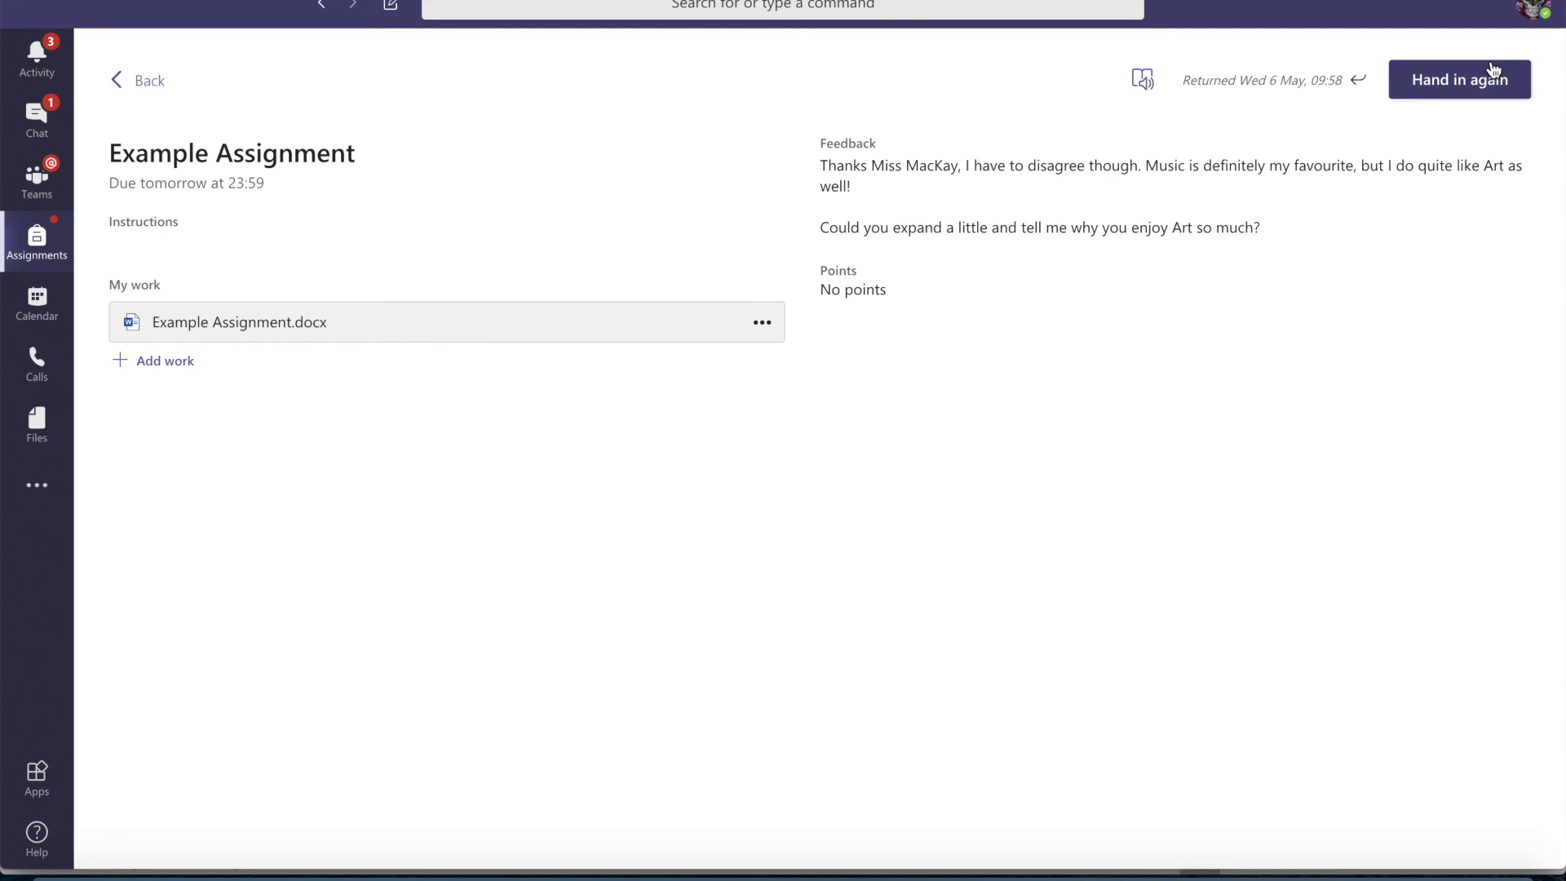
click(1474, 88)
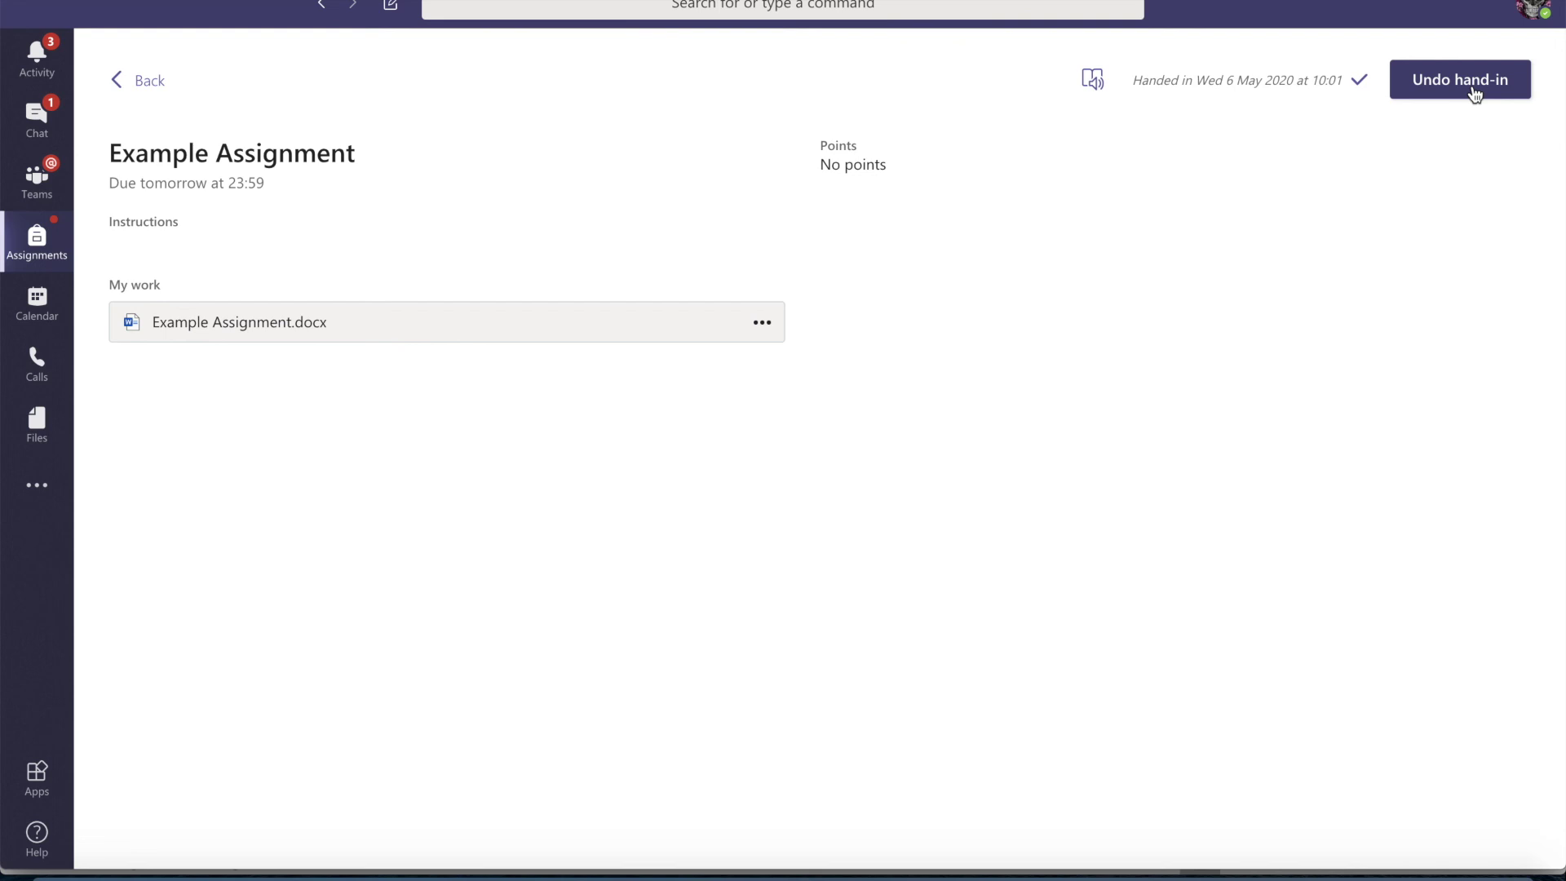
click(156, 90)
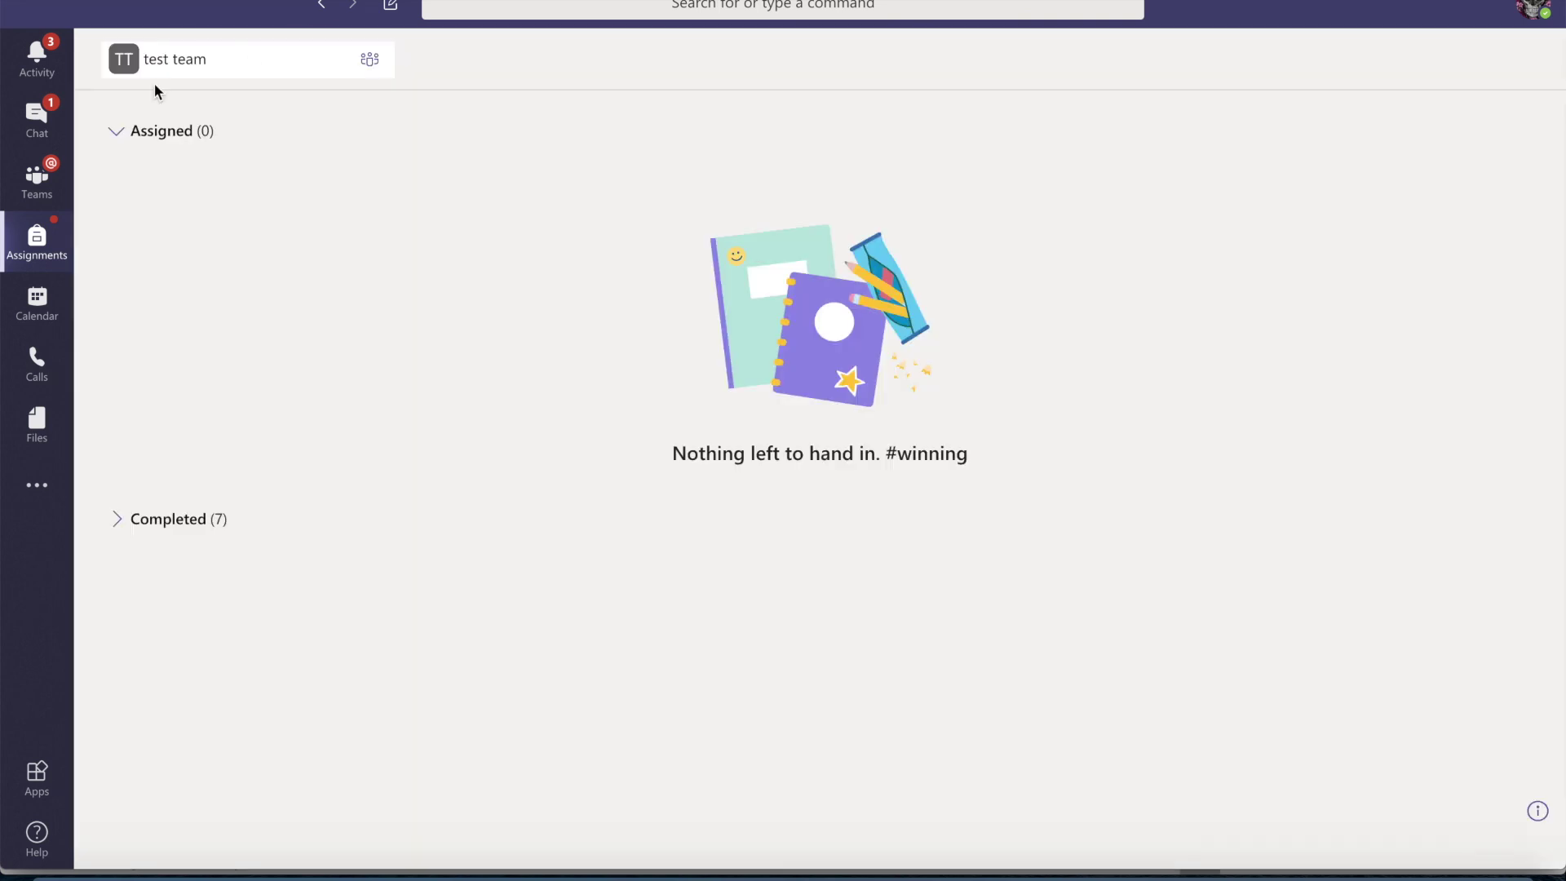